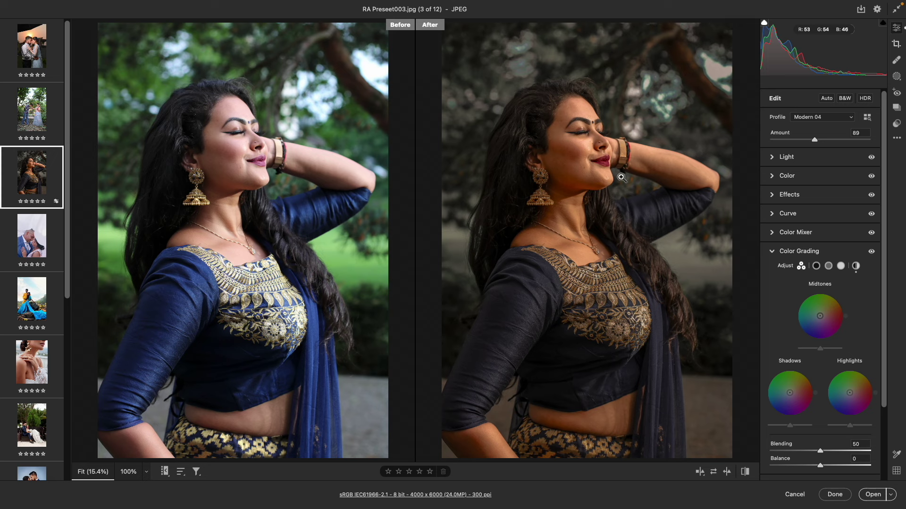
# Browse the preset groups and apply the RNS BrighterSkin Only preset from the RNS HoneyMoon group to photo RA Preseet003.jpg
pyautogui.click(897, 123)
pyautogui.click(774, 220)
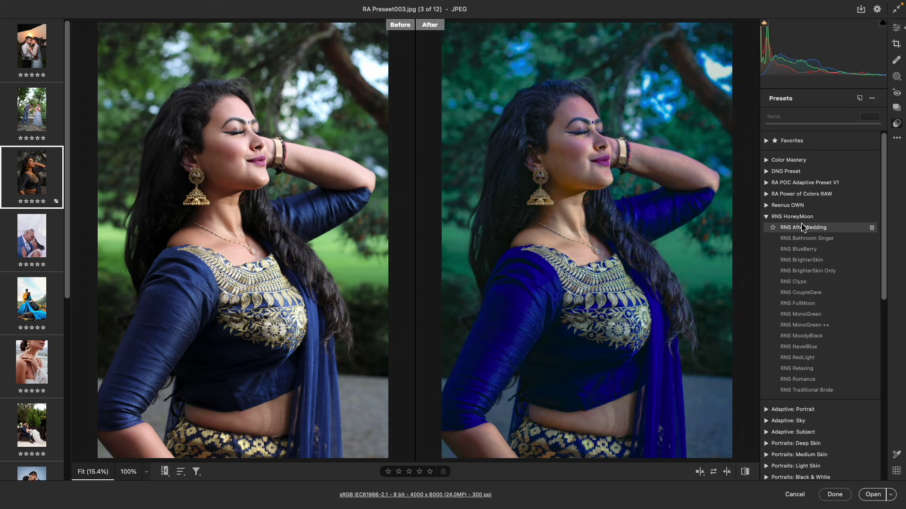
pyautogui.scroll(-10, 877, 307)
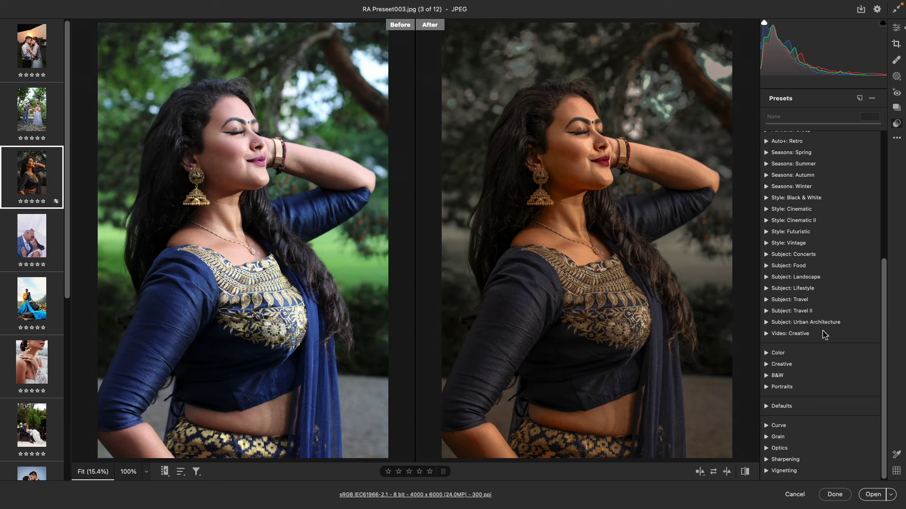
pyautogui.moveTo(884, 301); pyautogui.dragTo(882, 125)
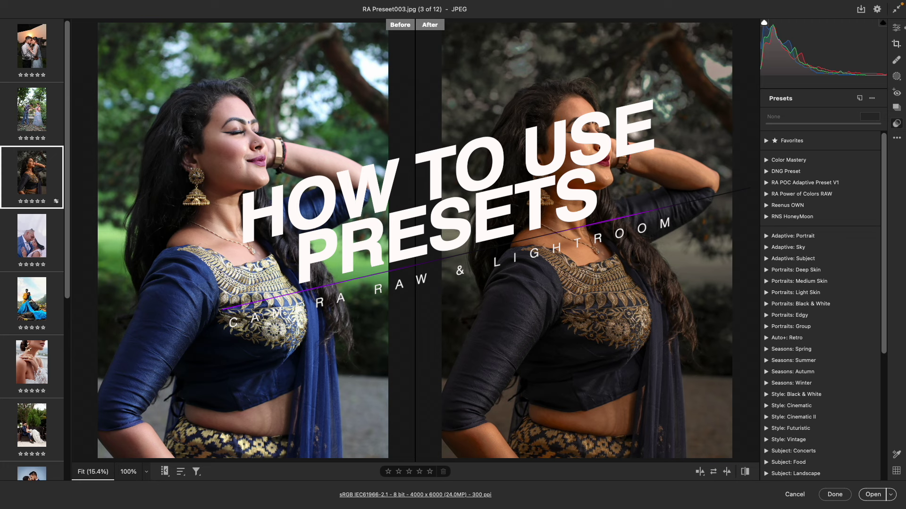
pyautogui.click(896, 28)
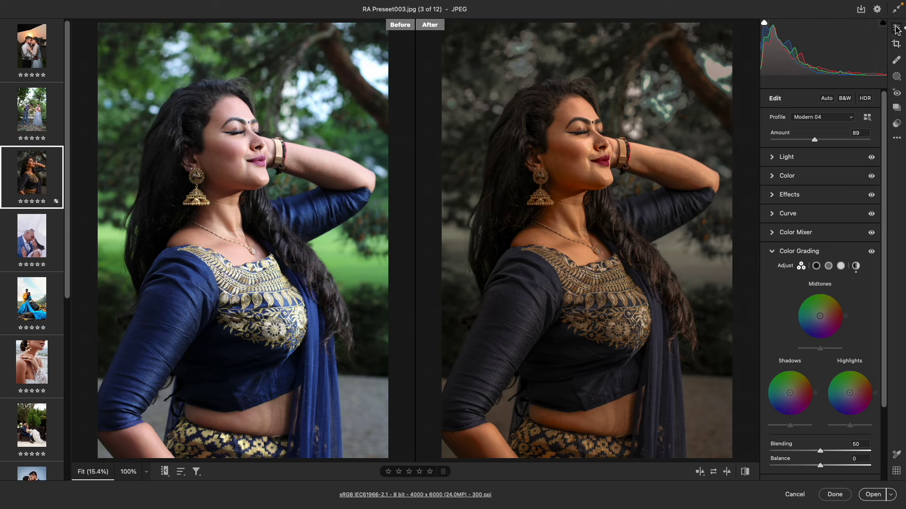
pyautogui.click(896, 128)
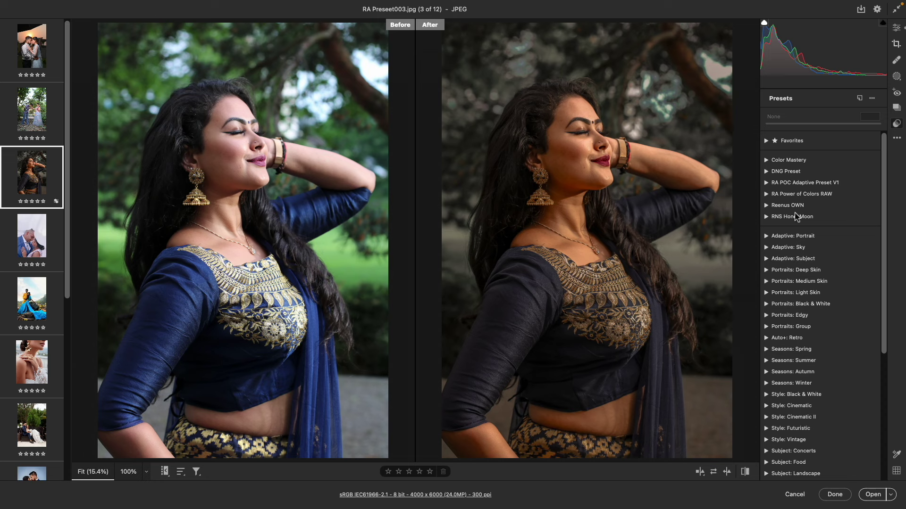
pyautogui.click(767, 217)
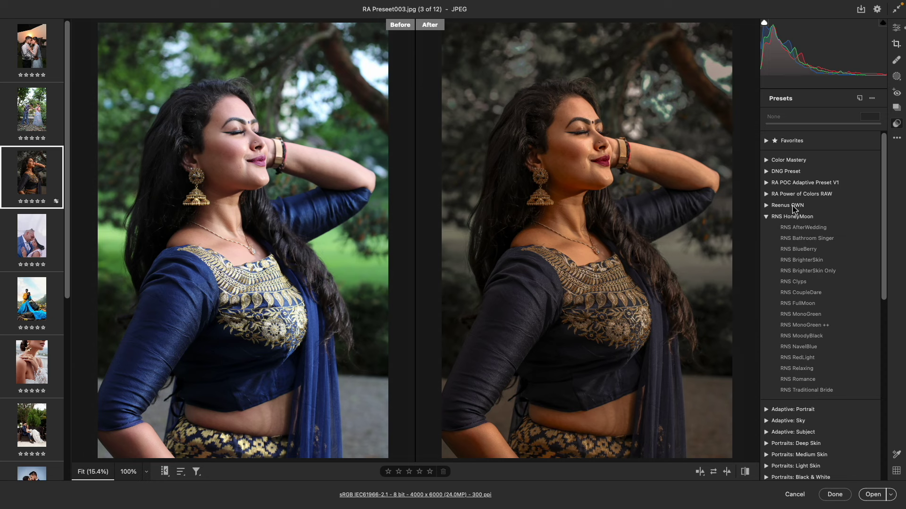
pyautogui.moveTo(880, 148); pyautogui.dragTo(885, 166)
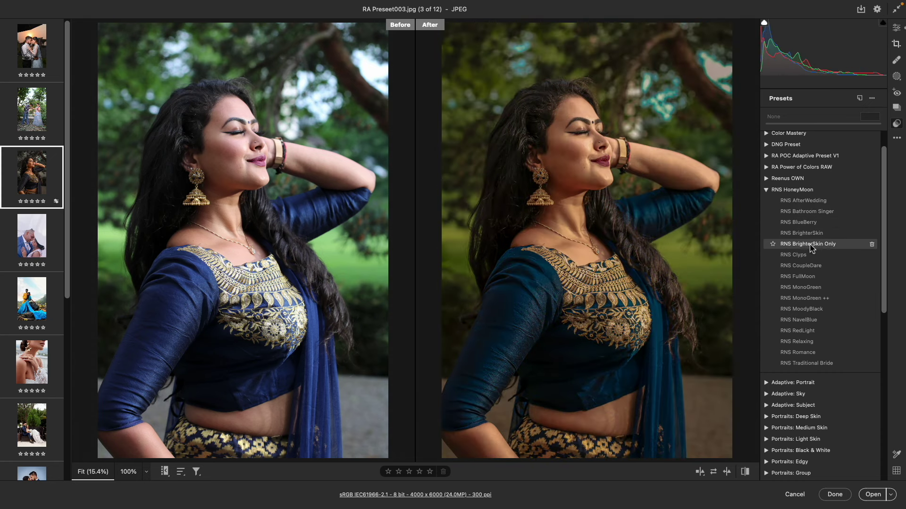
pyautogui.click(812, 245)
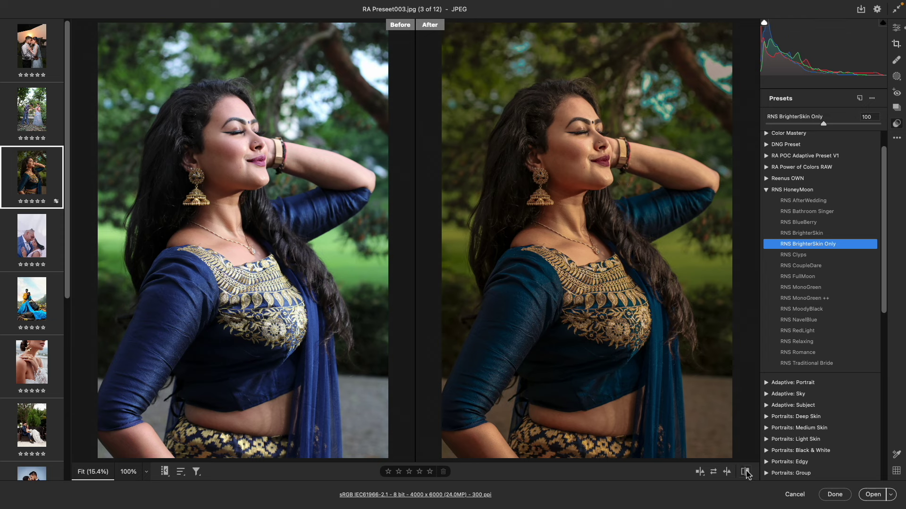
# Compare the preset result with the original using the before/after views, ending in single view with the current settings shown
pyautogui.click(746, 473)
pyautogui.click(745, 472)
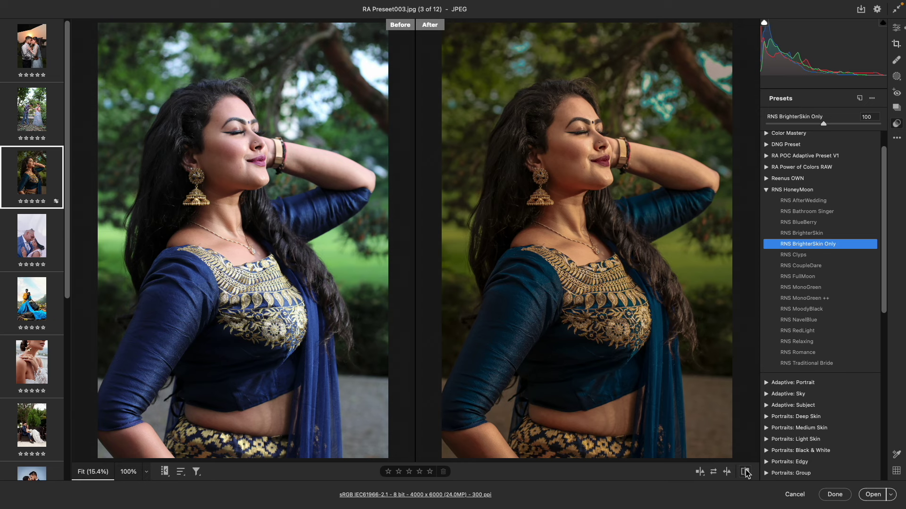
pyautogui.click(700, 472)
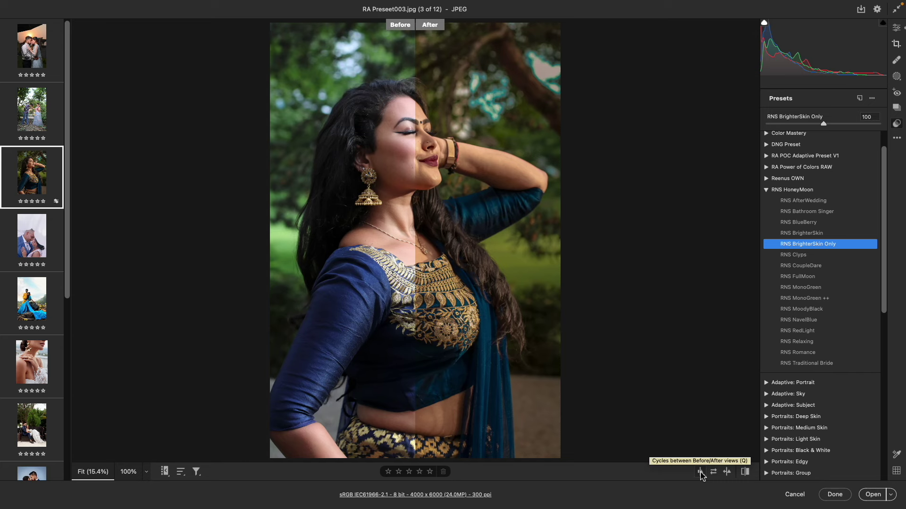
pyautogui.click(700, 472)
pyautogui.click(700, 472)
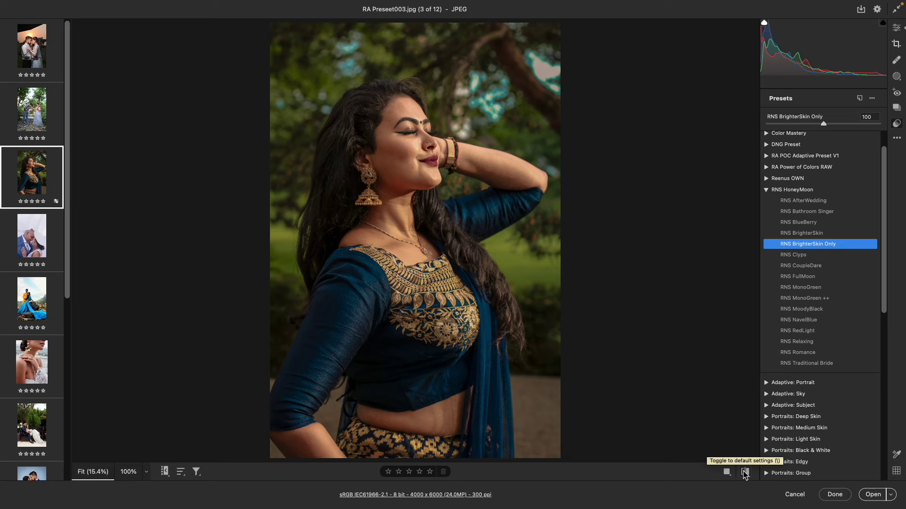
pyautogui.click(744, 472)
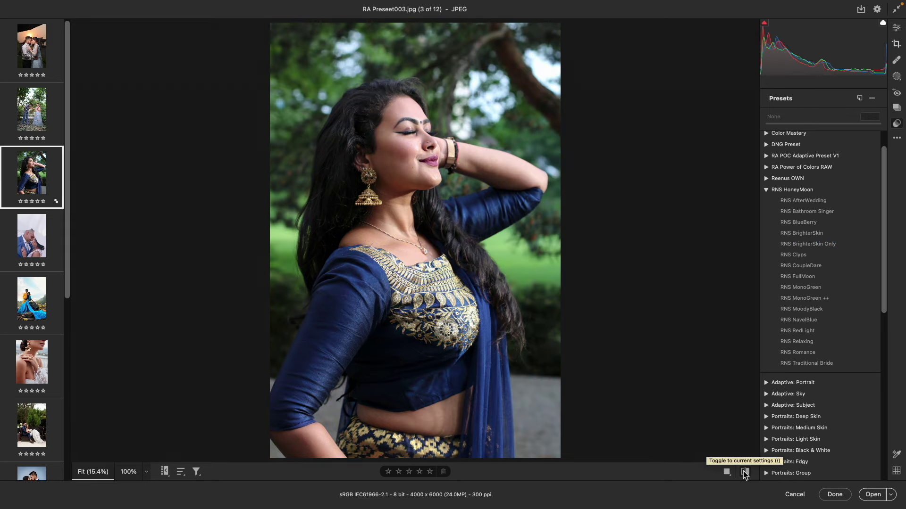
pyautogui.click(744, 472)
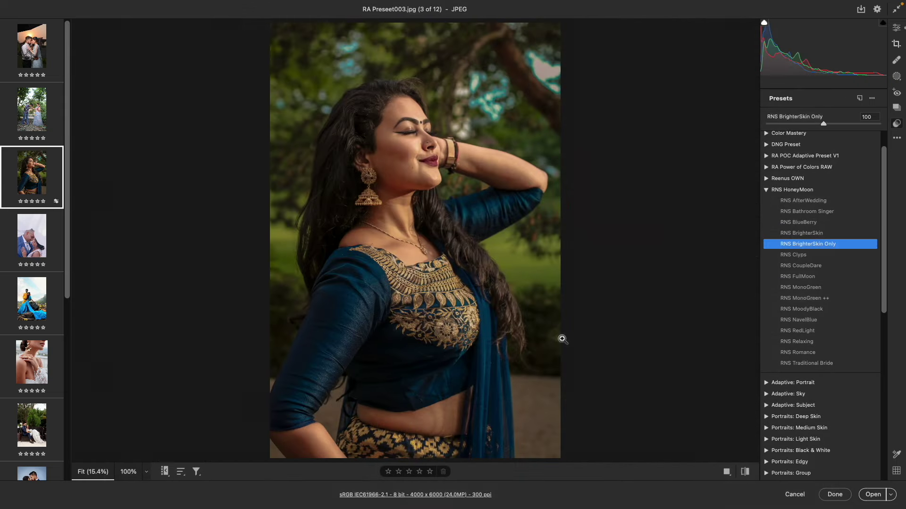
# Apply the RNS Bathroom Singer preset to the first five photos and check photos two to five individually
pyautogui.press('p')
pyautogui.press('p')
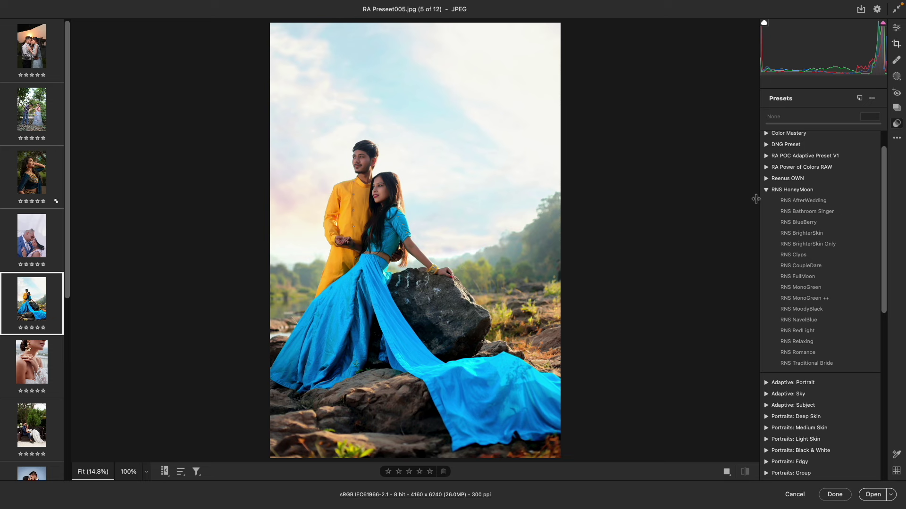
pyautogui.click(810, 202)
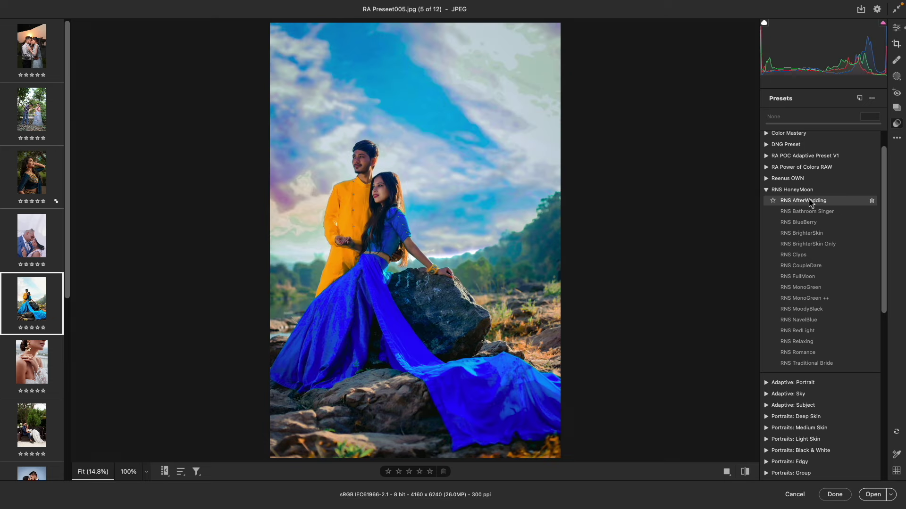
pyautogui.click(810, 212)
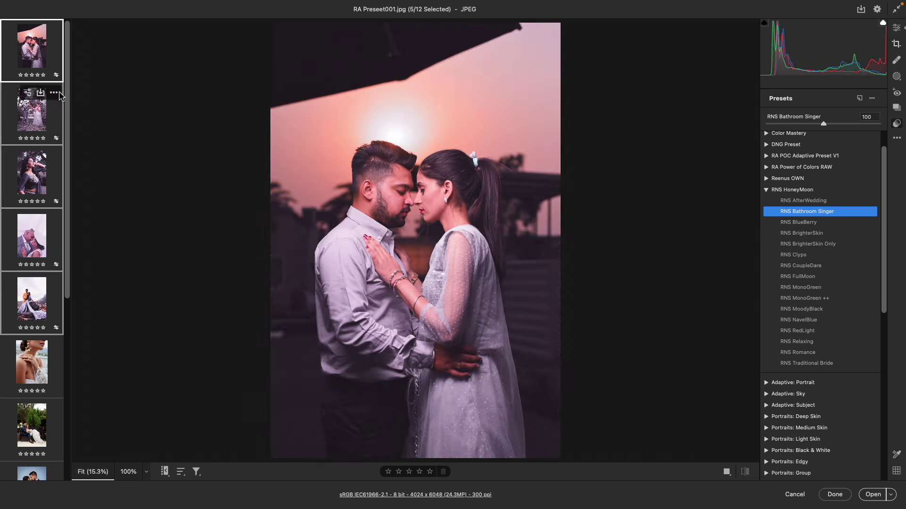
pyautogui.click(31, 111)
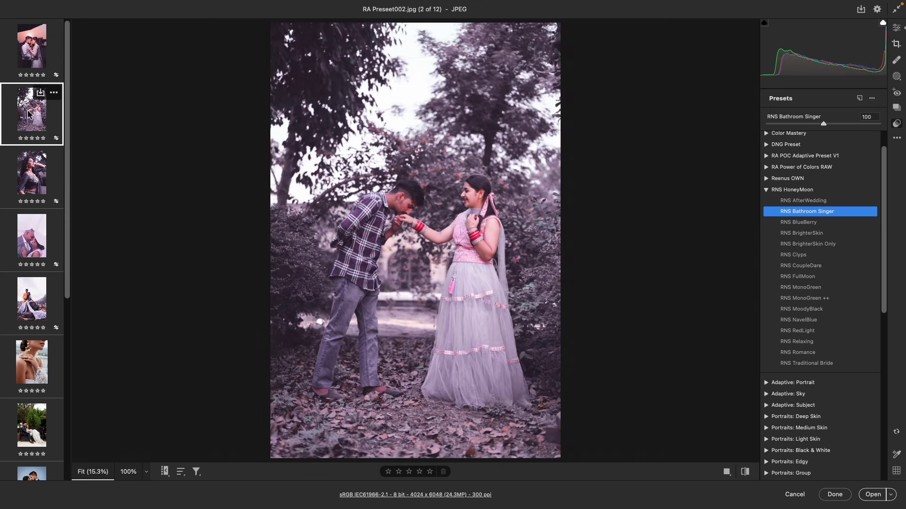
pyautogui.click(35, 171)
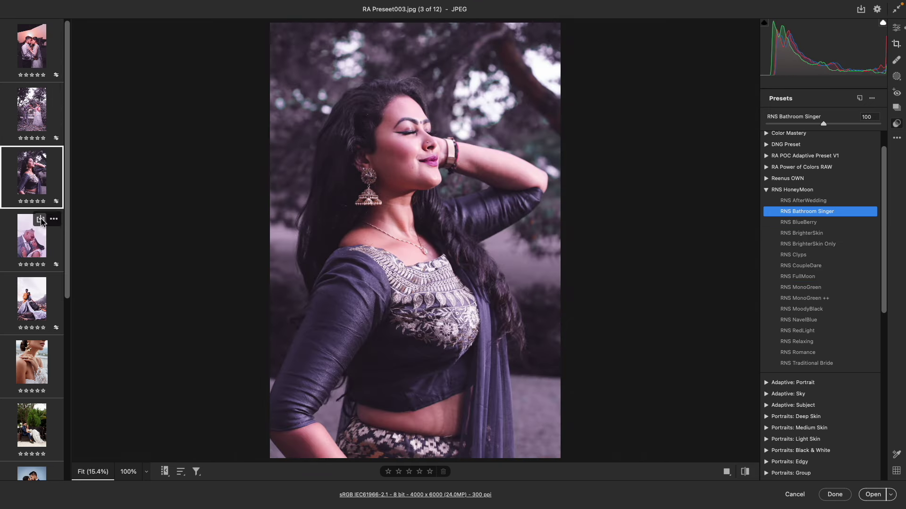
pyautogui.click(40, 249)
pyautogui.click(34, 303)
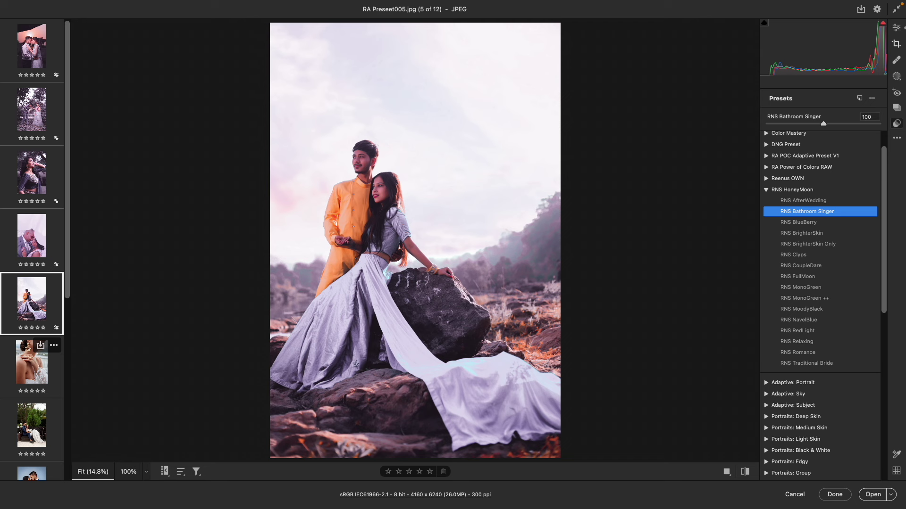
# Open photo RA Preseet006.jpg for editing and set its Exposure to -0.90, Contrast to +45 and Highlights to -22
pyautogui.click(42, 362)
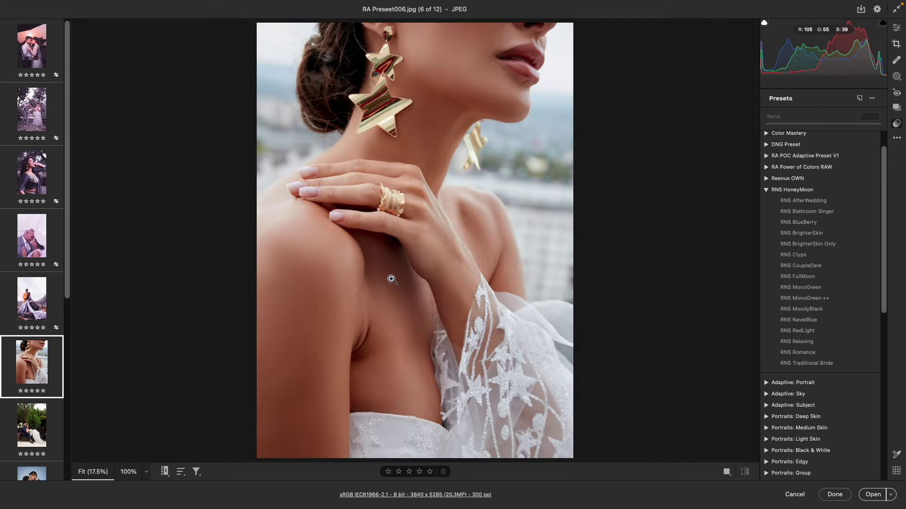
pyautogui.press('e')
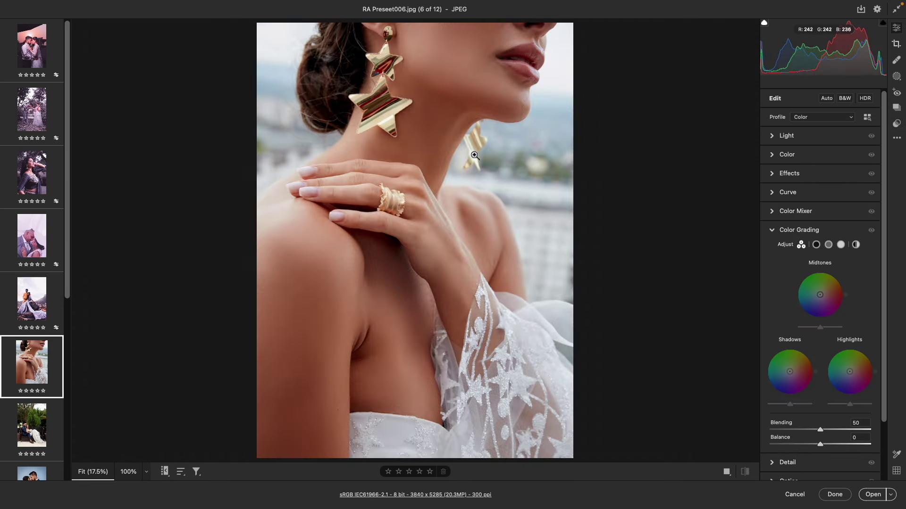
pyautogui.click(769, 135)
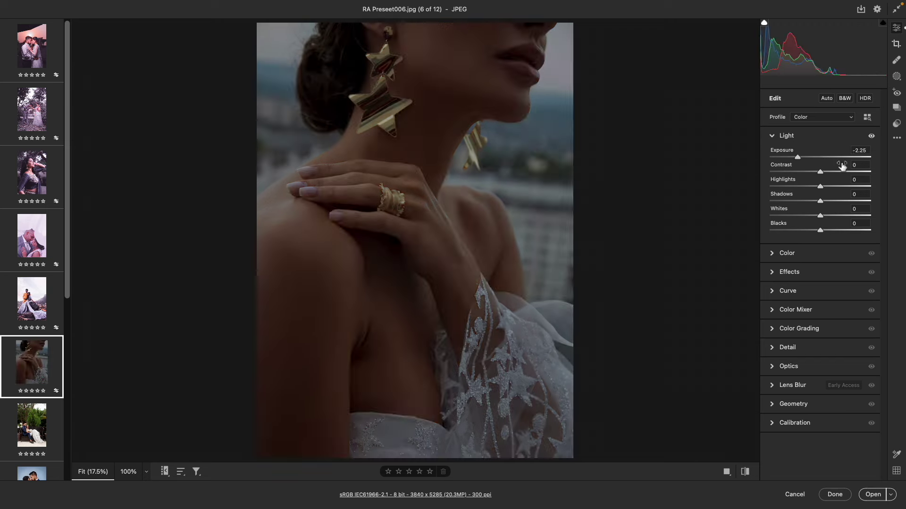
pyautogui.click(843, 171)
pyautogui.moveTo(821, 186); pyautogui.dragTo(810, 188)
pyautogui.moveTo(797, 156); pyautogui.dragTo(810, 157)
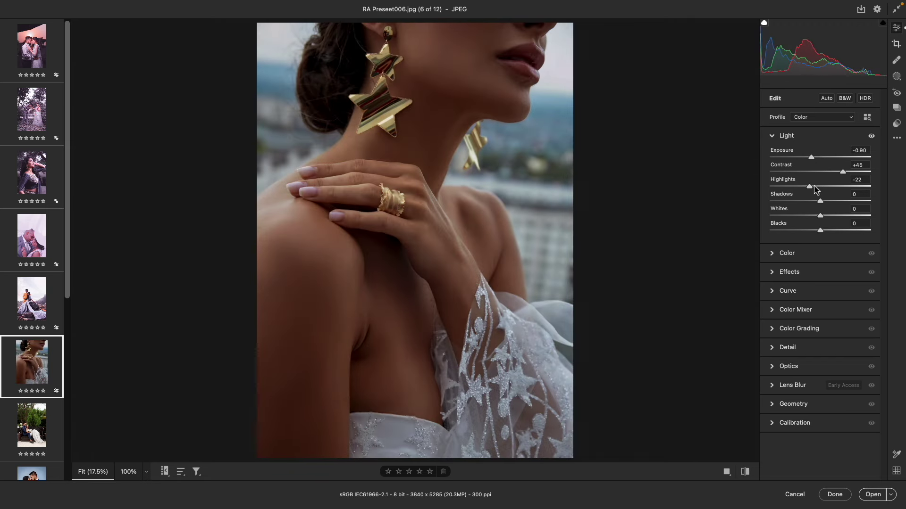
# Set the photo's Temperature to +27, Tint to -13, Vibrance to +30 and Saturation to +27
pyautogui.click(788, 254)
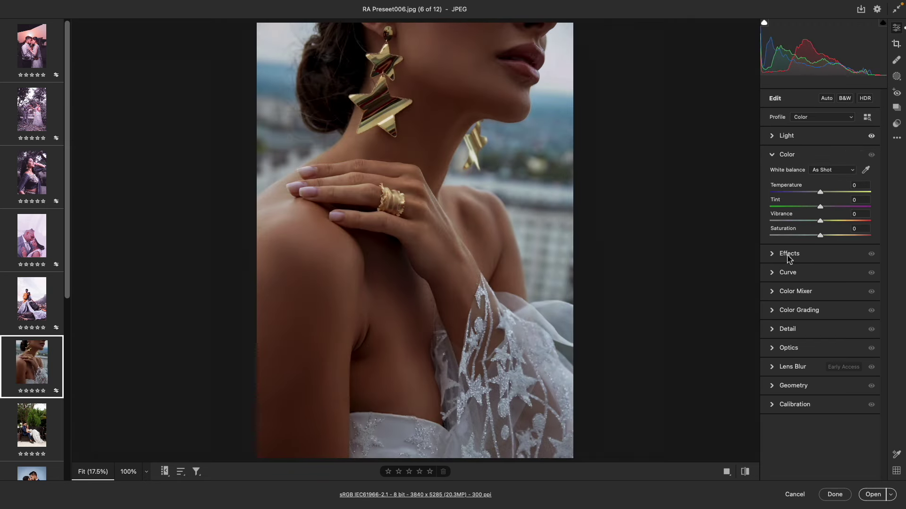
pyautogui.click(835, 192)
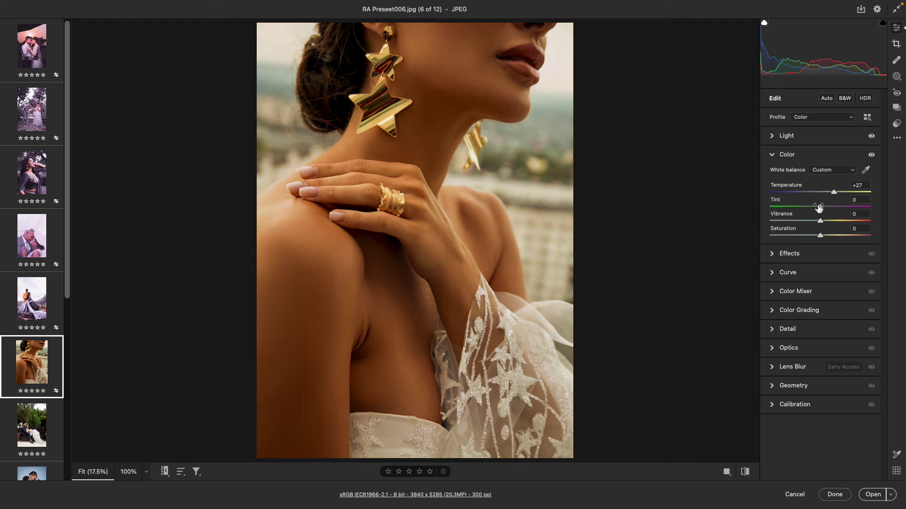
pyautogui.moveTo(819, 207); pyautogui.dragTo(813, 206)
pyautogui.click(835, 220)
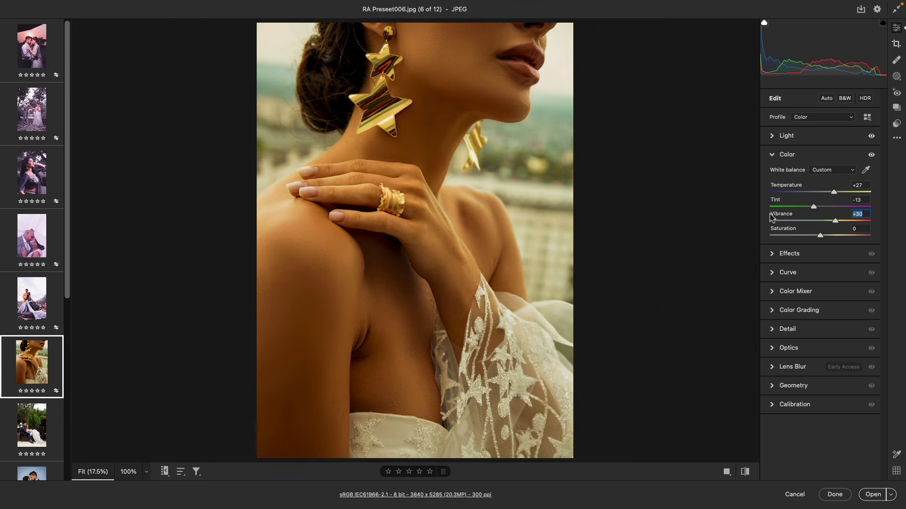
pyautogui.moveTo(822, 233); pyautogui.dragTo(833, 235)
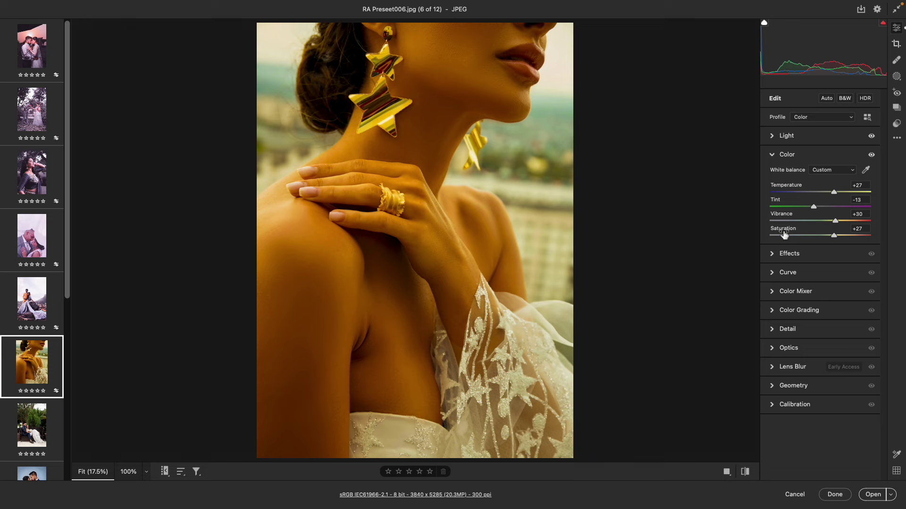
# Start creating a preset from the current edits, named golden, and assign it to a new group called GoldenSet
pyautogui.click(897, 139)
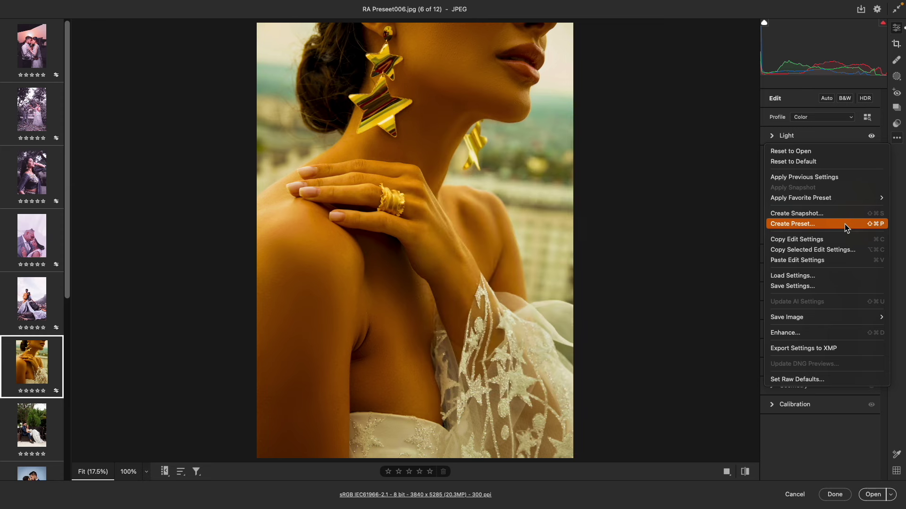
pyautogui.click(844, 224)
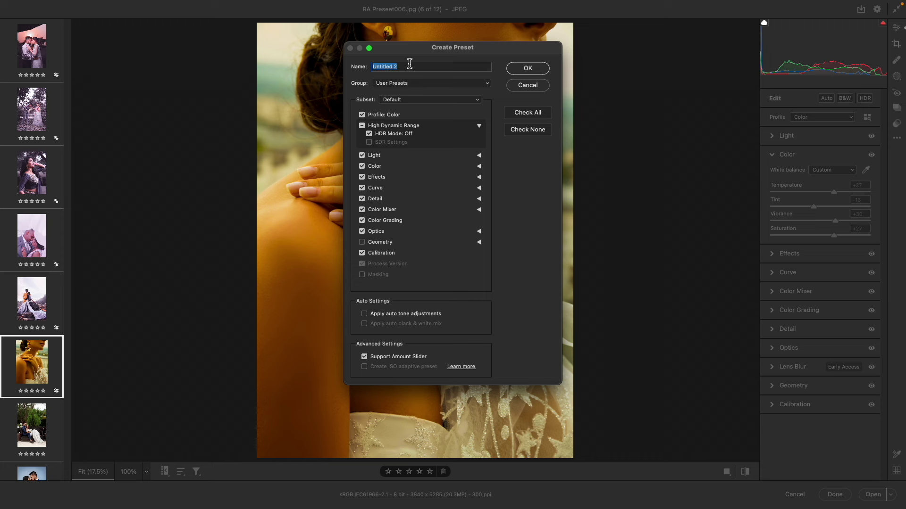
pyautogui.write('golden')
pyautogui.click(417, 83)
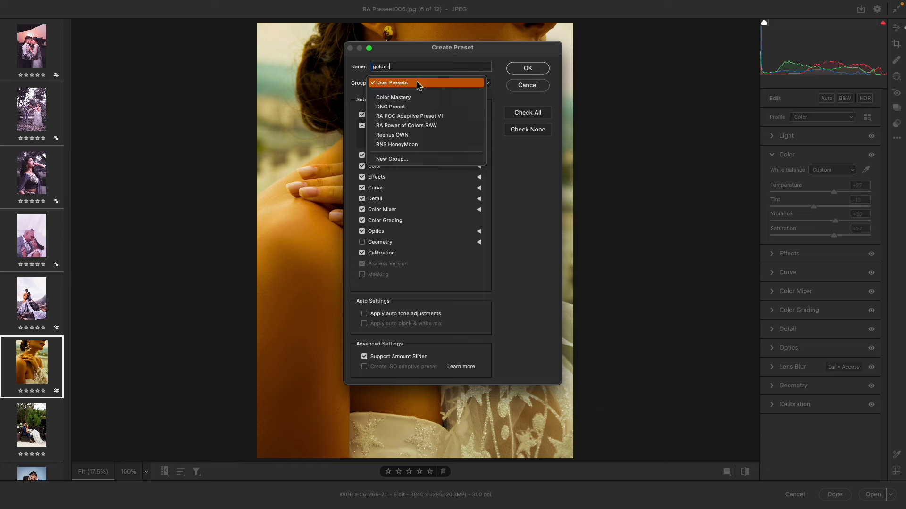
pyautogui.click(403, 159)
pyautogui.write('GoldenSet')
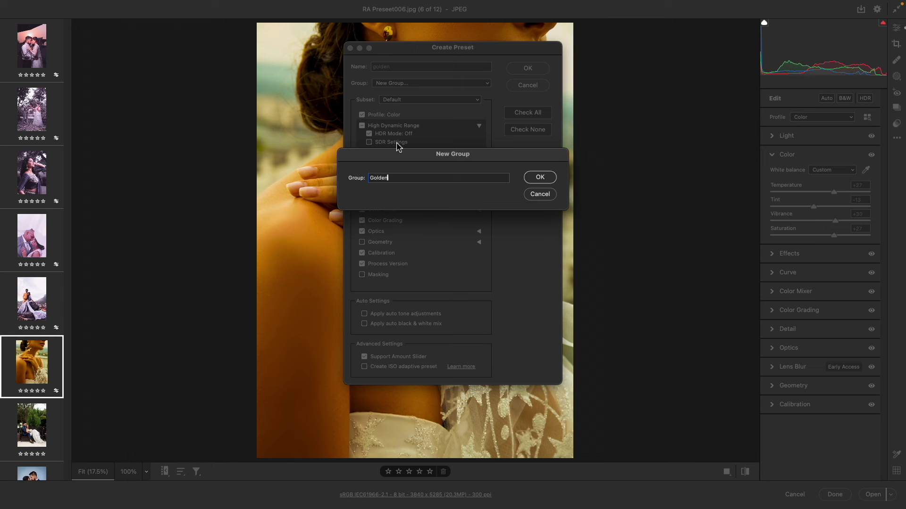
pyautogui.press('Return')
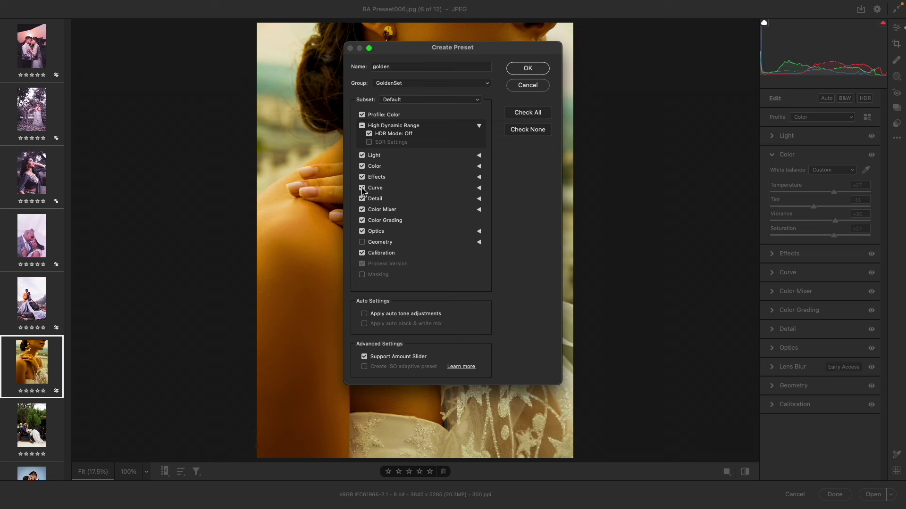
# Clear all settings included in the golden preset, include only Curve, and switch the subset to All
pyautogui.click(532, 129)
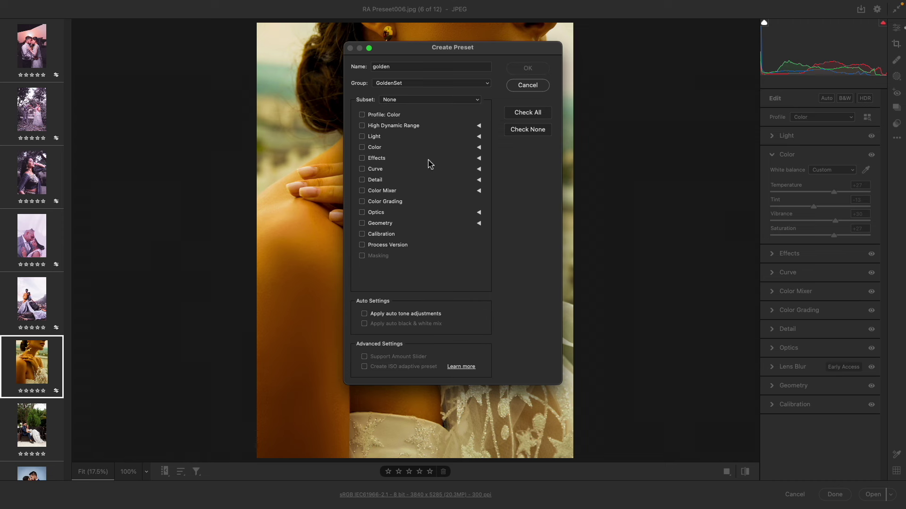
pyautogui.click(372, 171)
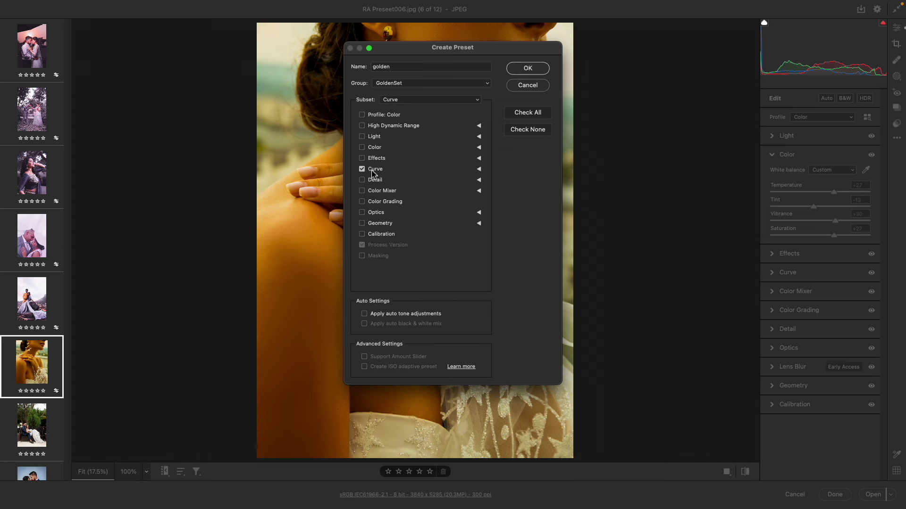
pyautogui.click(422, 101)
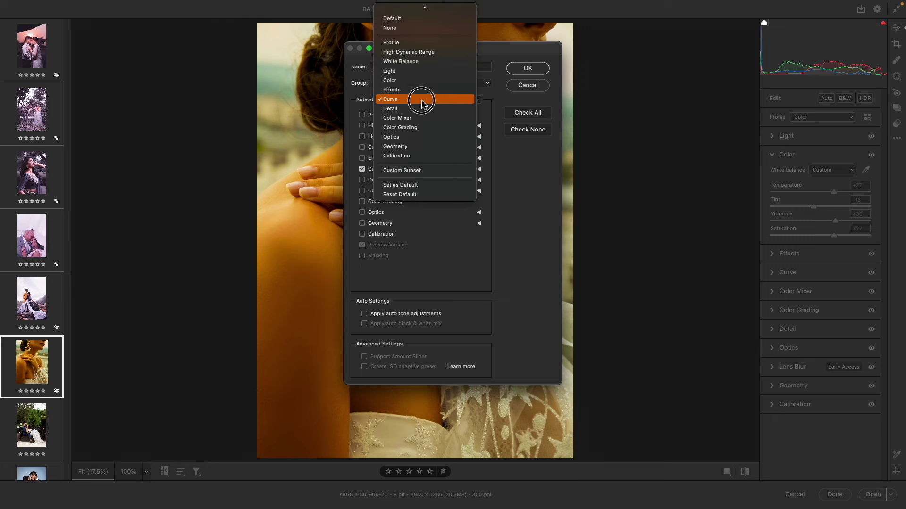
pyautogui.click(399, 16)
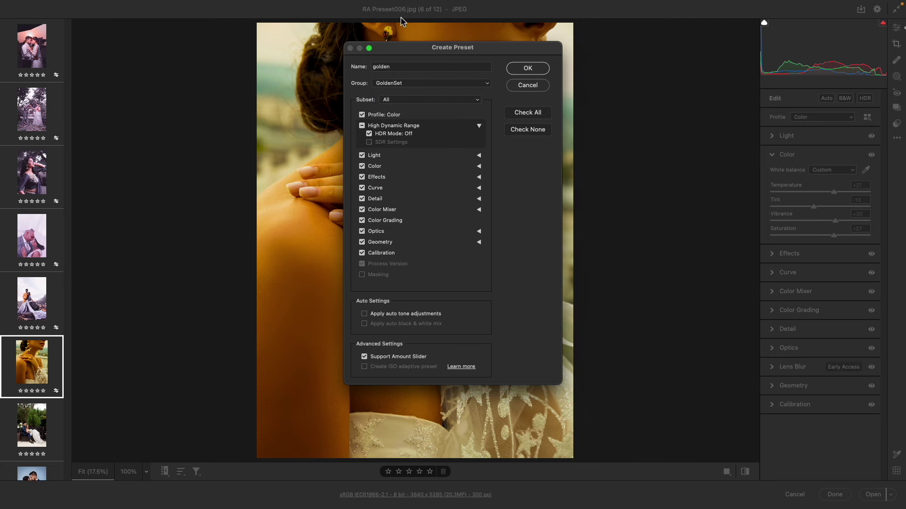
# Restrict the preset to the Modified subset of settings and return the subset to Default
pyautogui.click(404, 100)
pyautogui.click(407, 110)
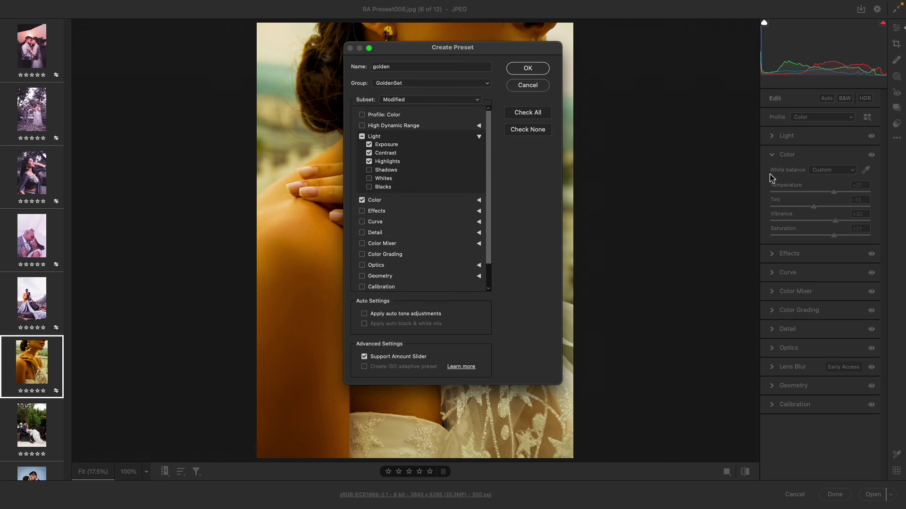
pyautogui.click(369, 160)
pyautogui.click(398, 100)
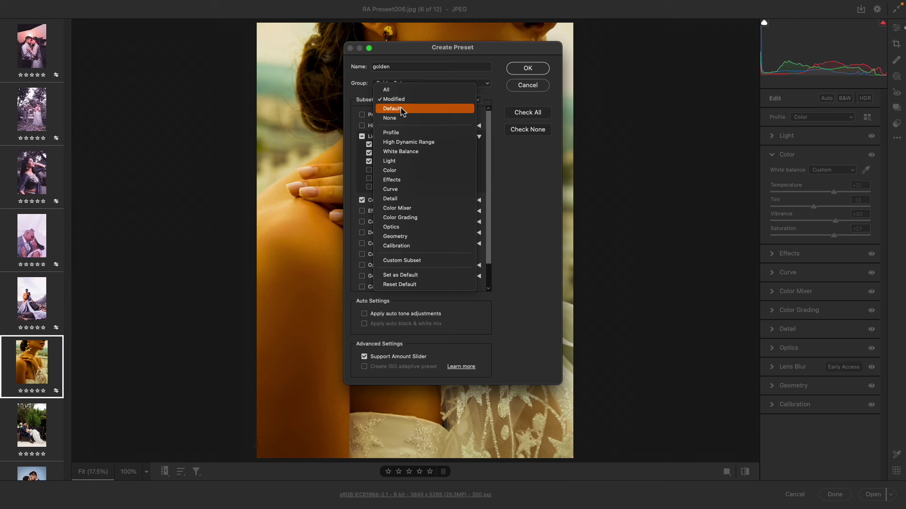
pyautogui.click(402, 110)
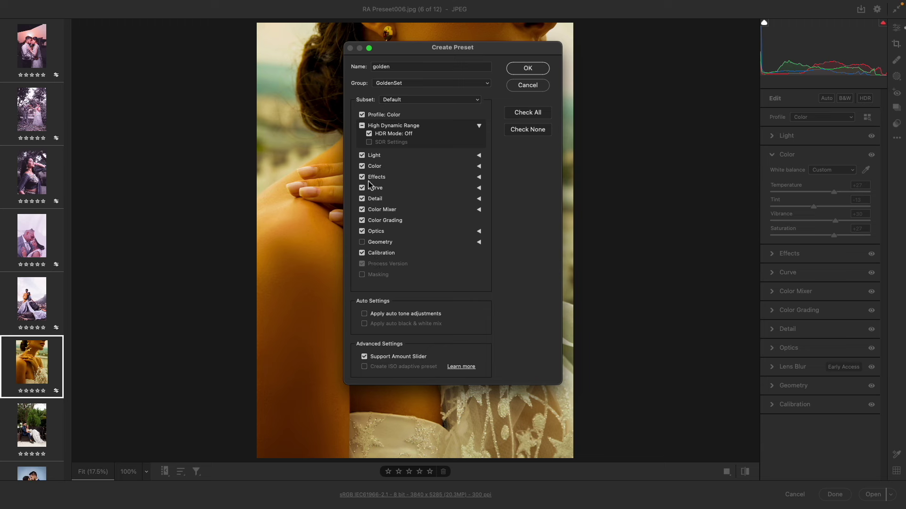
# Try the None, White Balance and Effects subsets for the preset, expand the Effects settings, and reset the default subset
pyautogui.click(409, 99)
pyautogui.click(408, 109)
pyautogui.click(408, 100)
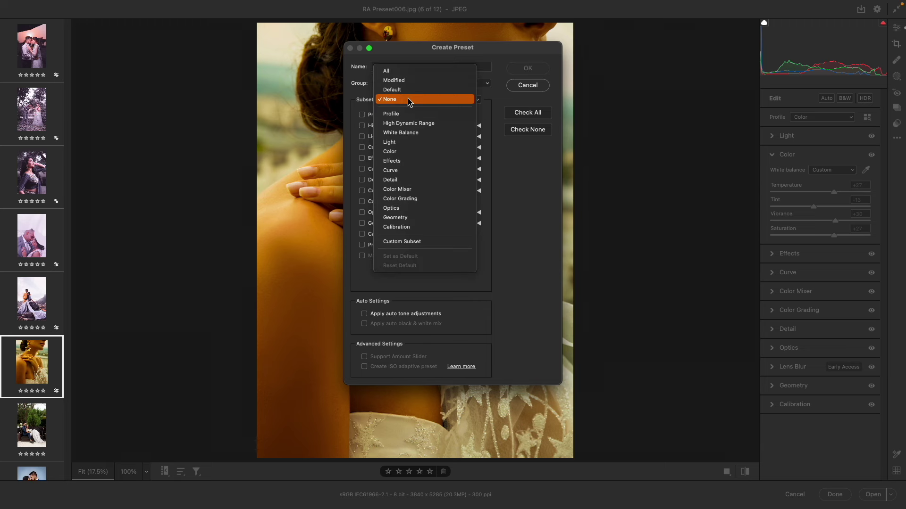
pyautogui.click(409, 134)
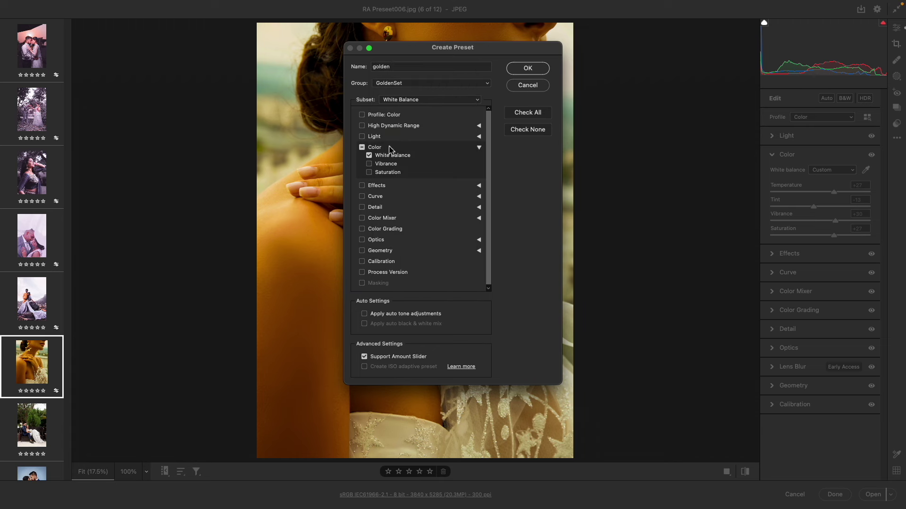
pyautogui.click(401, 99)
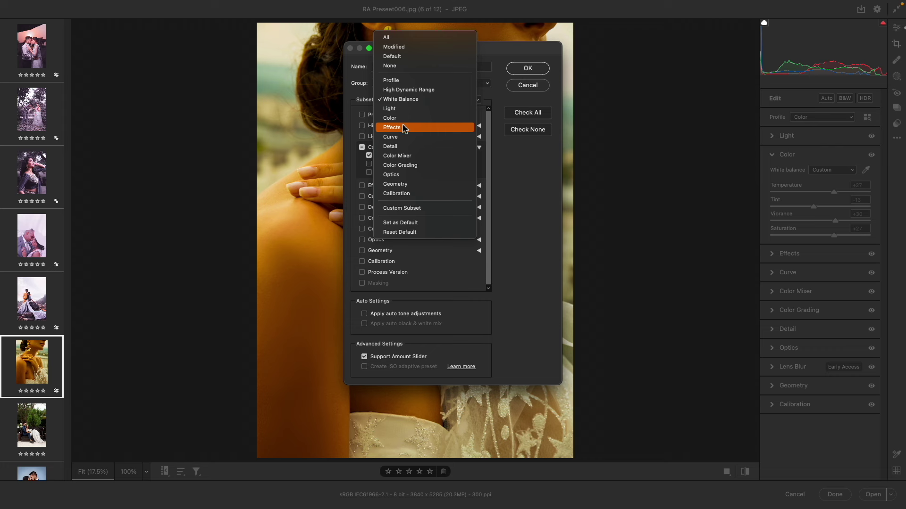
pyautogui.click(405, 128)
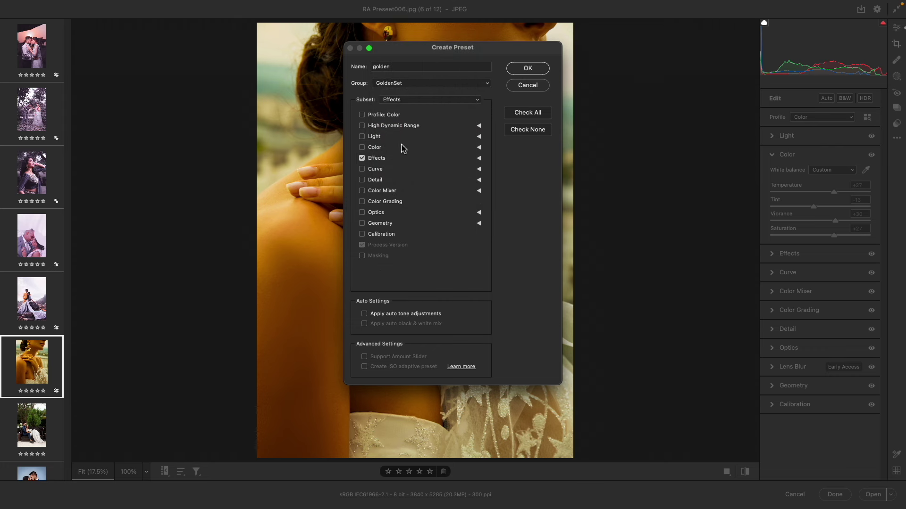
pyautogui.click(479, 158)
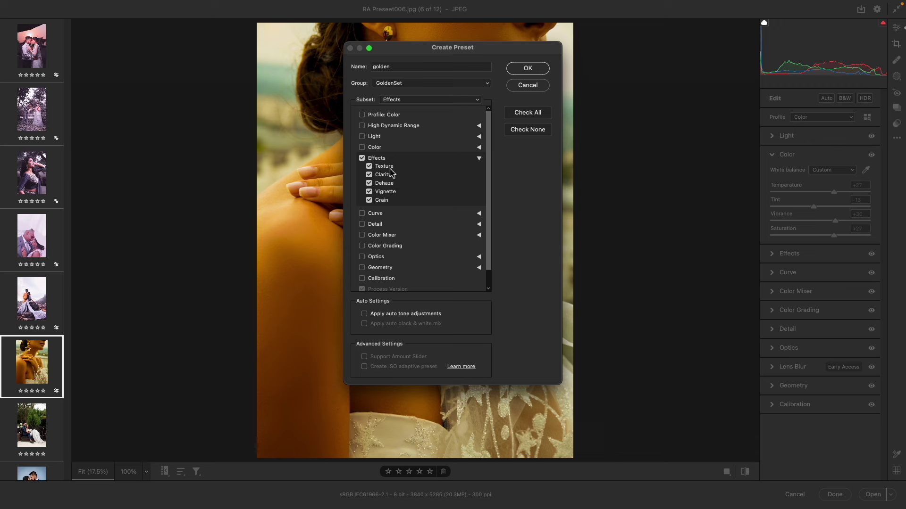
pyautogui.click(423, 101)
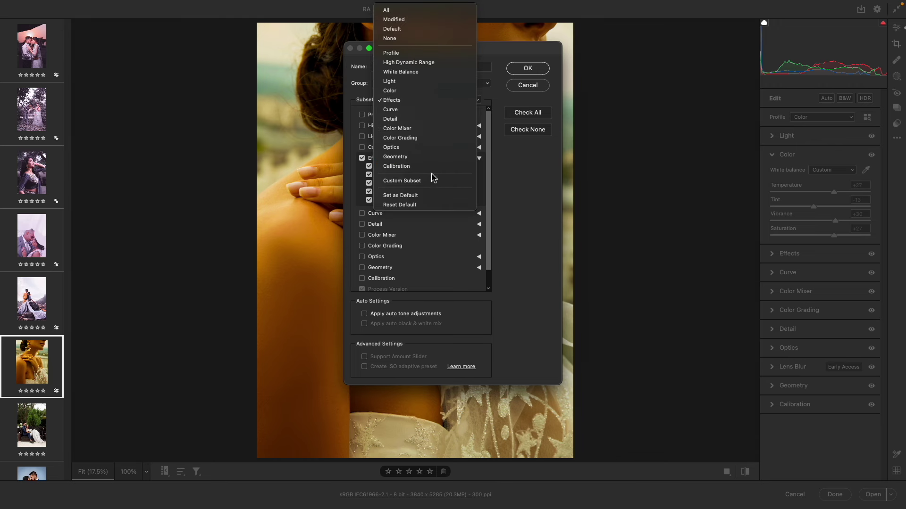
pyautogui.click(421, 205)
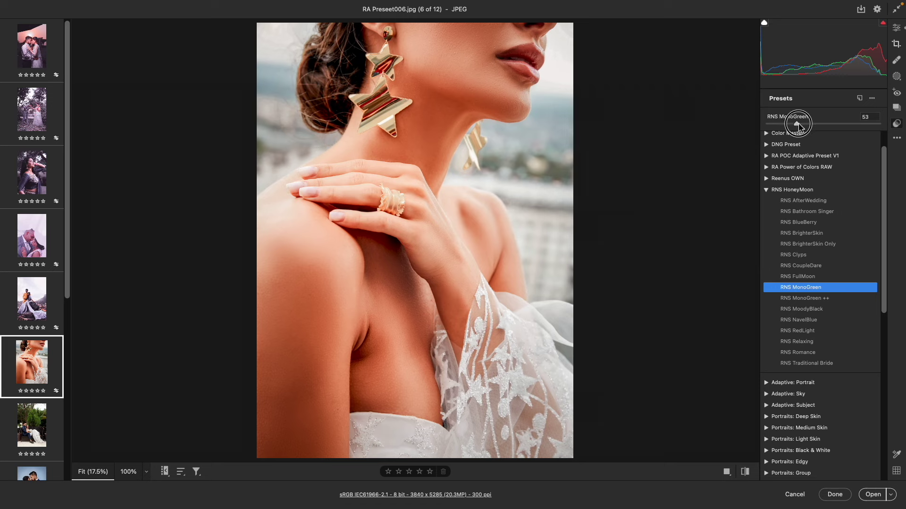
# Set the RNS MonoGreen preset's amount to 45 and view the Support Amount Slider option in the Create Preset dialog, cancelling it
pyautogui.moveTo(799, 123)
pyautogui.mouseDown()
pyautogui.moveTo(829, 122)
pyautogui.moveTo(776, 123)
pyautogui.moveTo(809, 125)
pyautogui.moveTo(781, 123)
pyautogui.moveTo(794, 127)
pyautogui.mouseUp()
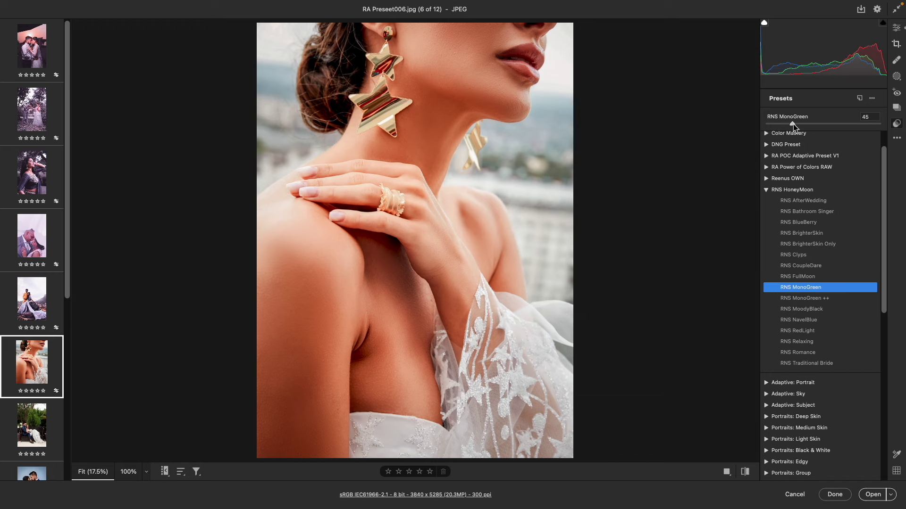
pyautogui.click(897, 137)
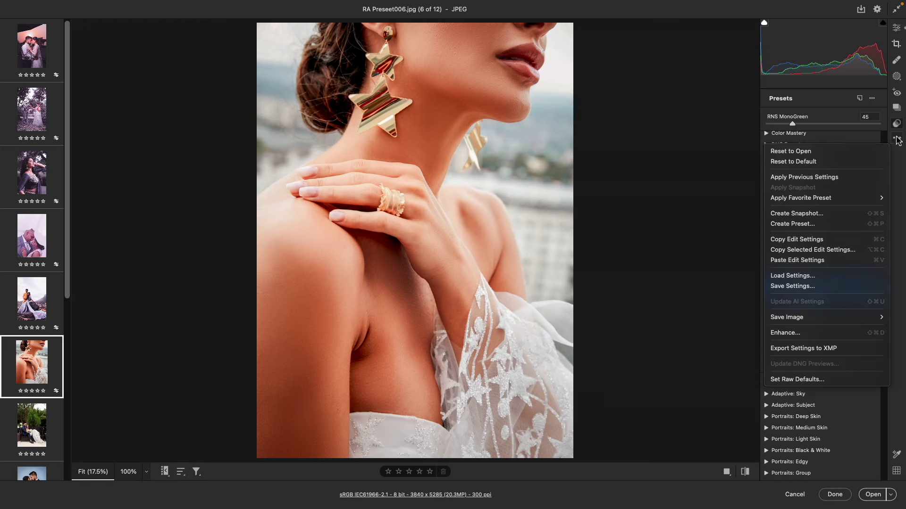
pyautogui.click(801, 224)
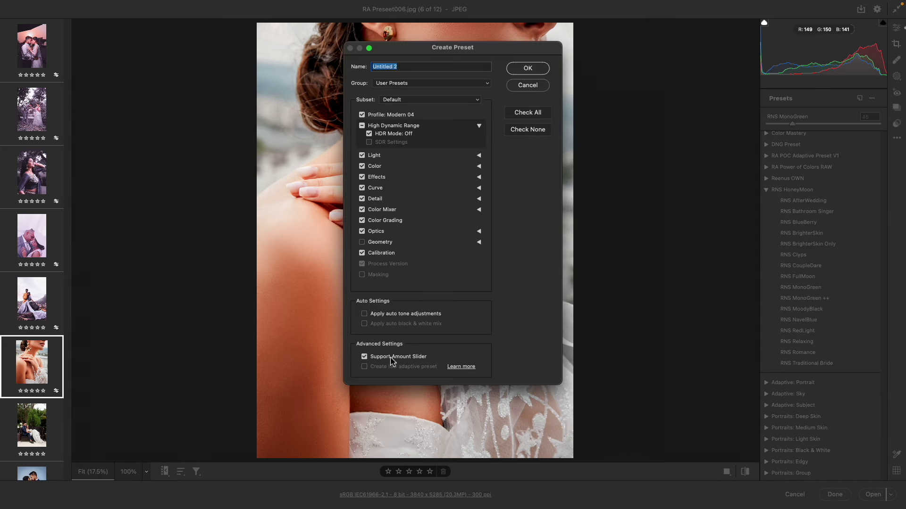
pyautogui.click(522, 89)
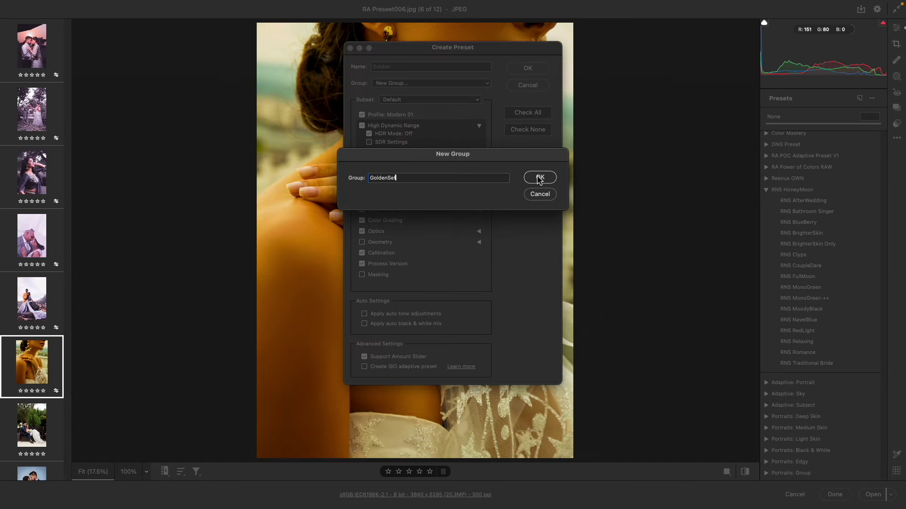
# Create the preset group GoldenSet and save the preset Golden in it with the Default subset
pyautogui.click(540, 178)
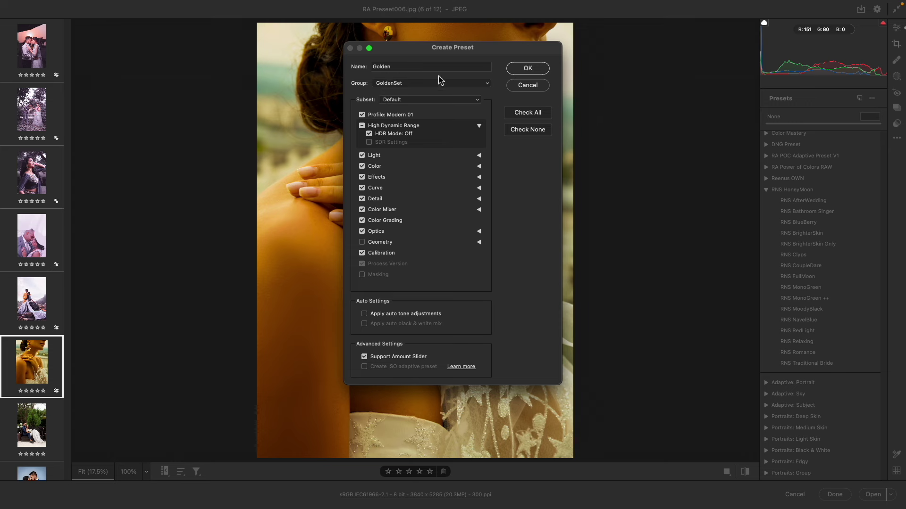
pyautogui.click(529, 70)
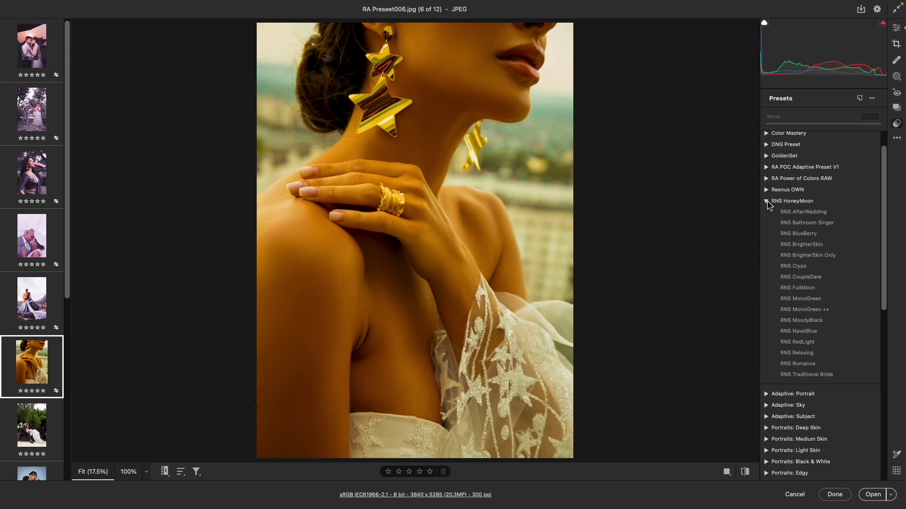
# Collapse the RNS HoneyMoon group and apply the Golden preset from GoldenSet to RA Preseet004.jpg and RA Preseet003.jpg
pyautogui.click(766, 202)
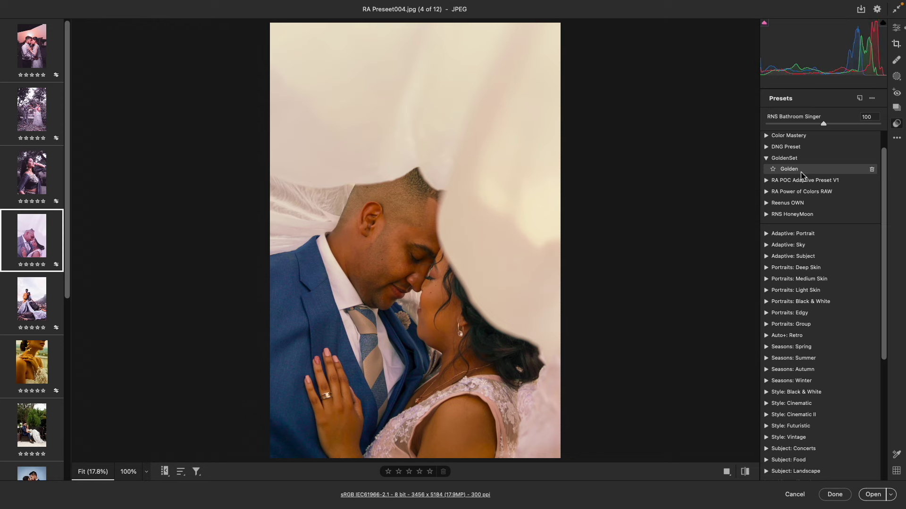
pyautogui.click(800, 169)
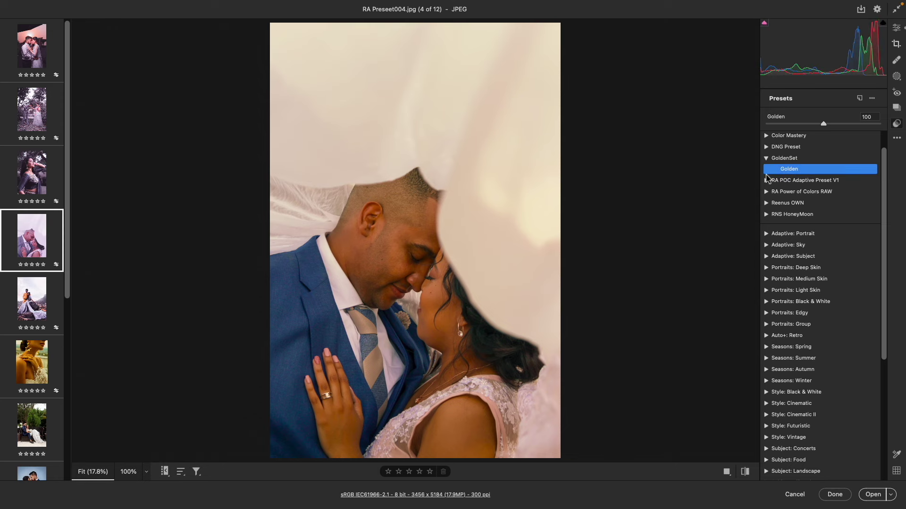
pyautogui.click(30, 172)
pyautogui.click(788, 169)
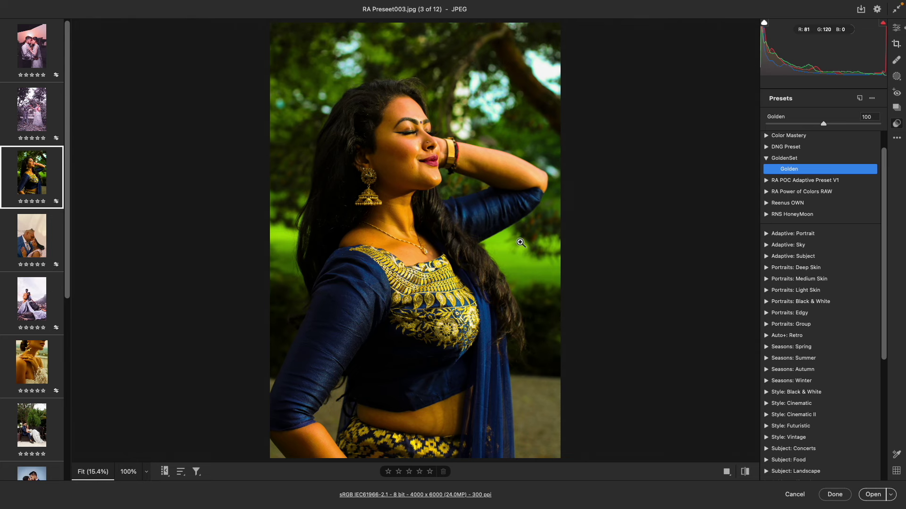
# Export the GoldenSet preset group as GoldenSet.zip into the Presets folder
pyautogui.rightClick(800, 159)
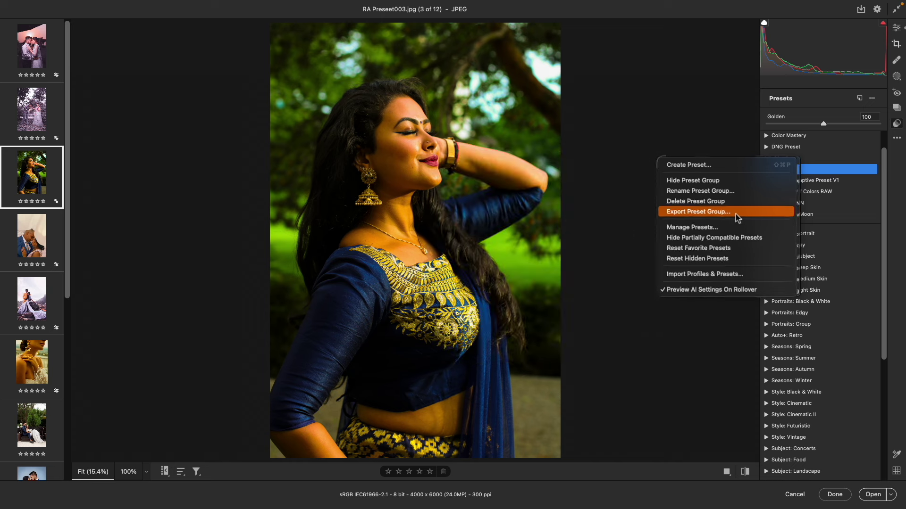
pyautogui.click(740, 213)
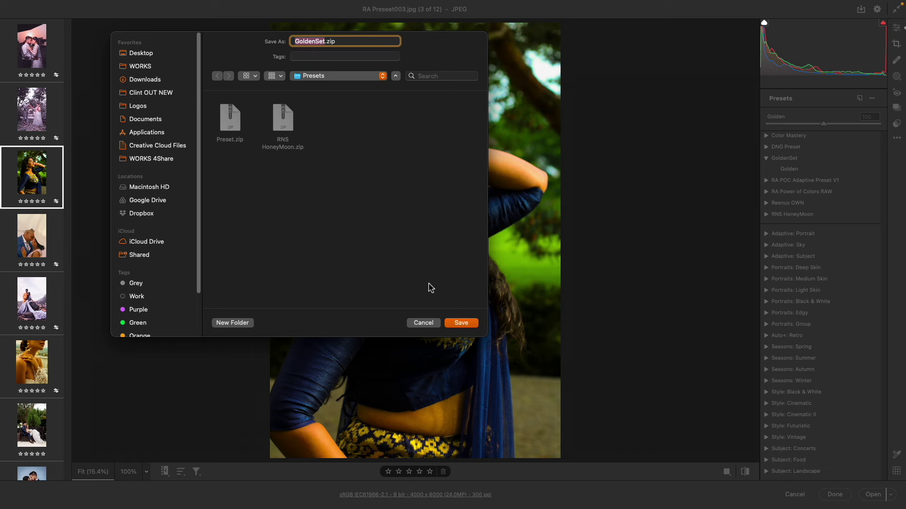
pyautogui.click(456, 323)
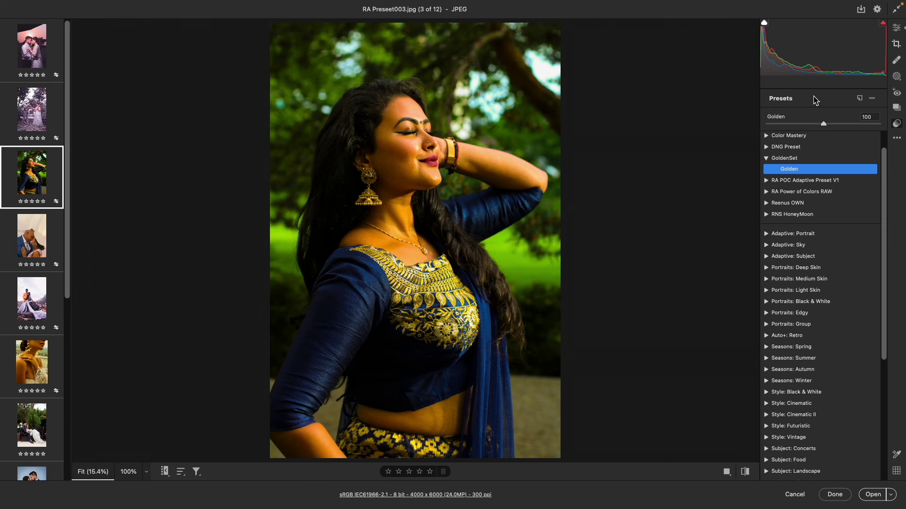
# Start importing profiles and presets, and select Preset.zip in the Presets folder
pyautogui.scroll(2, 854, 148)
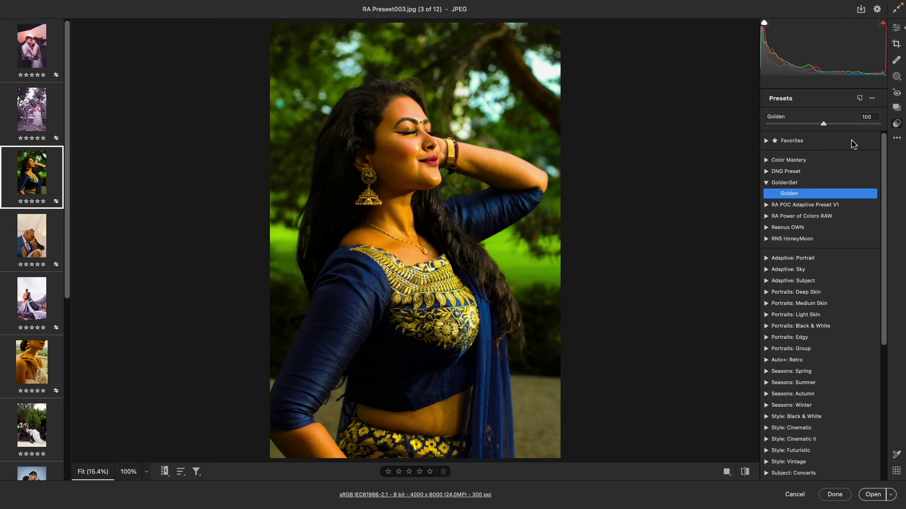
pyautogui.rightClick(851, 163)
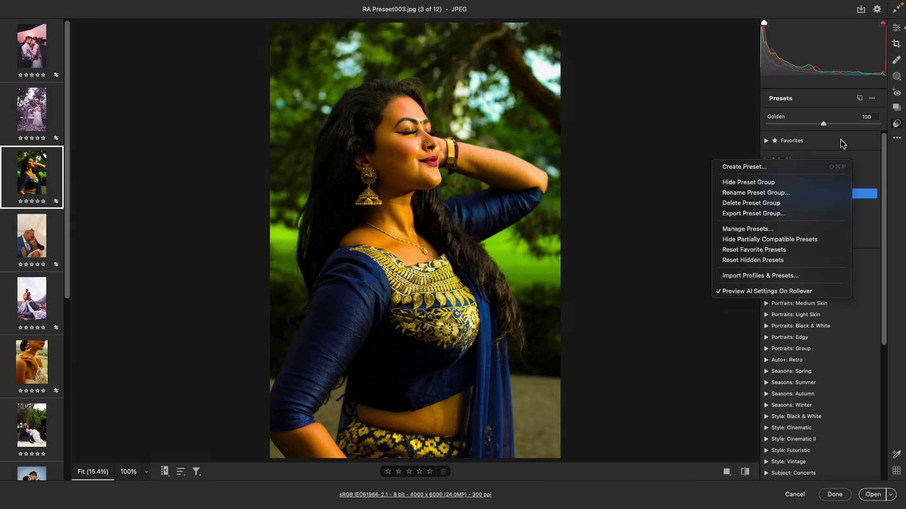
pyautogui.rightClick(840, 141)
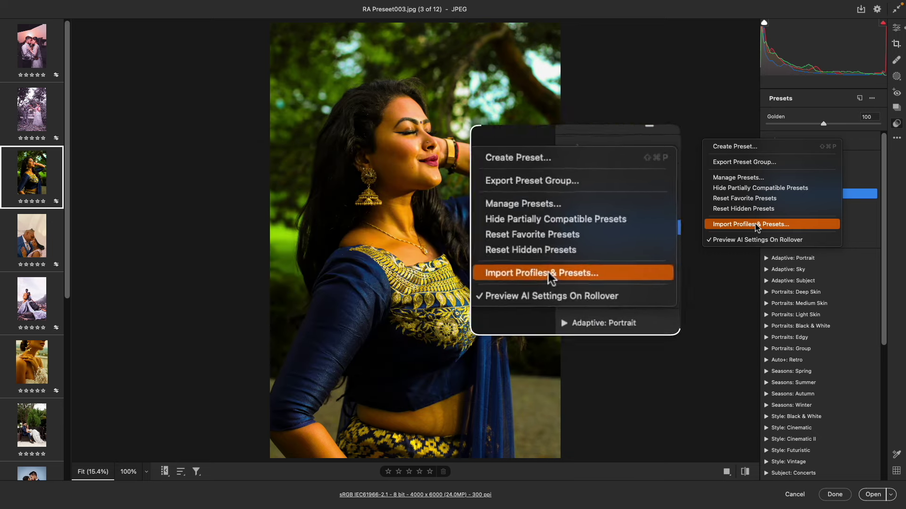
pyautogui.click(754, 226)
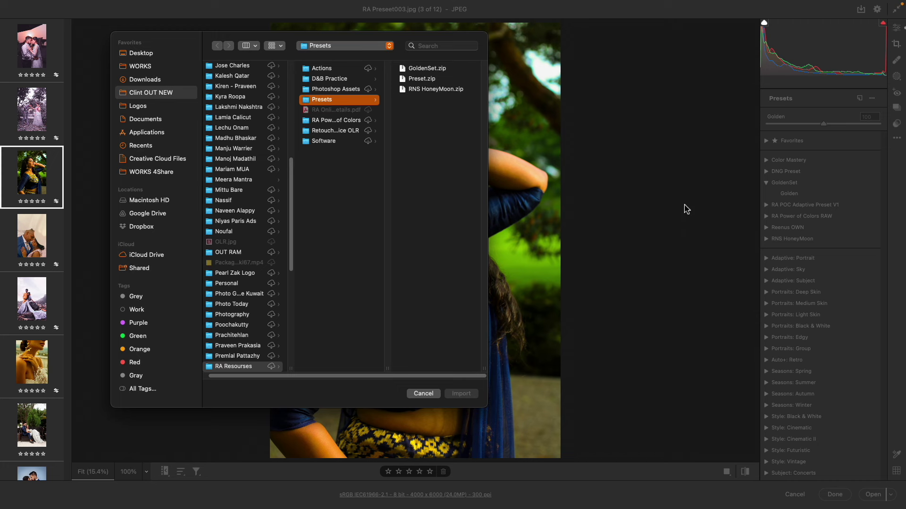
pyautogui.click(427, 79)
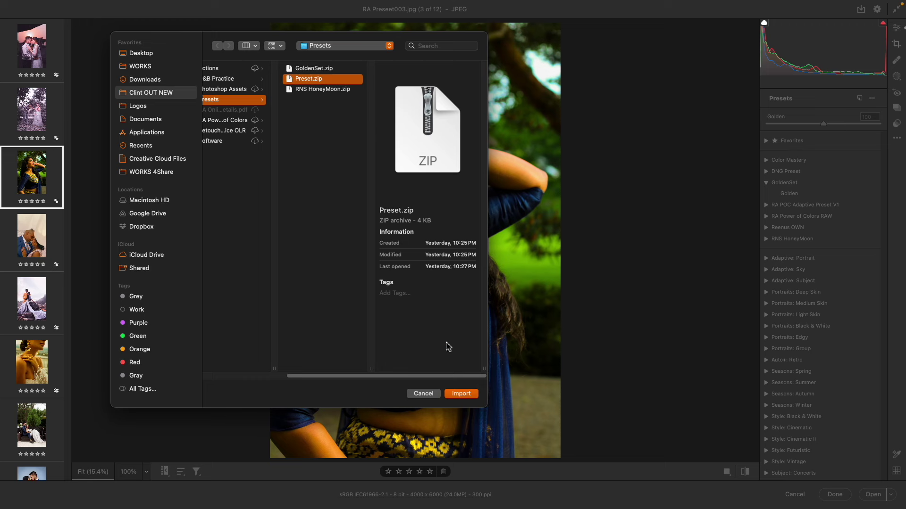
# Switch to Finder at the Presets folder, extract Preset.zip, and expand the Preset folder to inspect its XMP files
pyautogui.rightClick(315, 81)
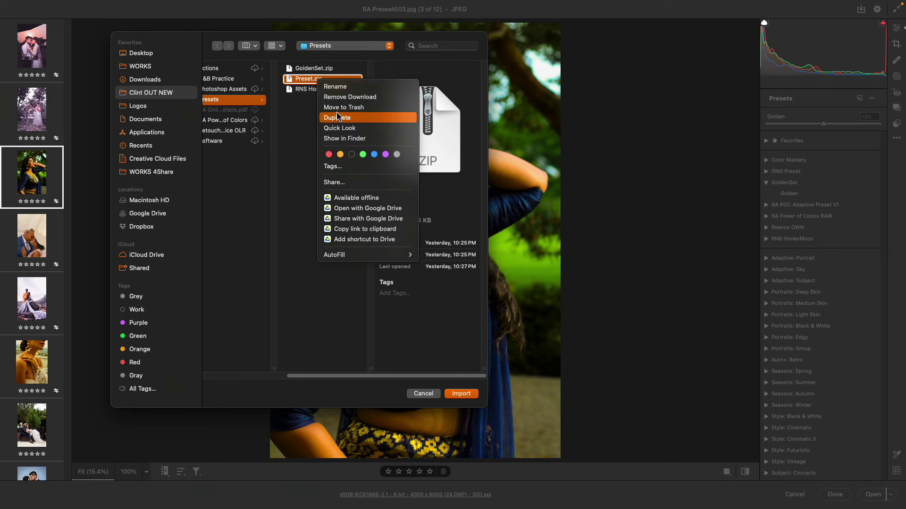
pyautogui.click(333, 117)
pyautogui.click(322, 113)
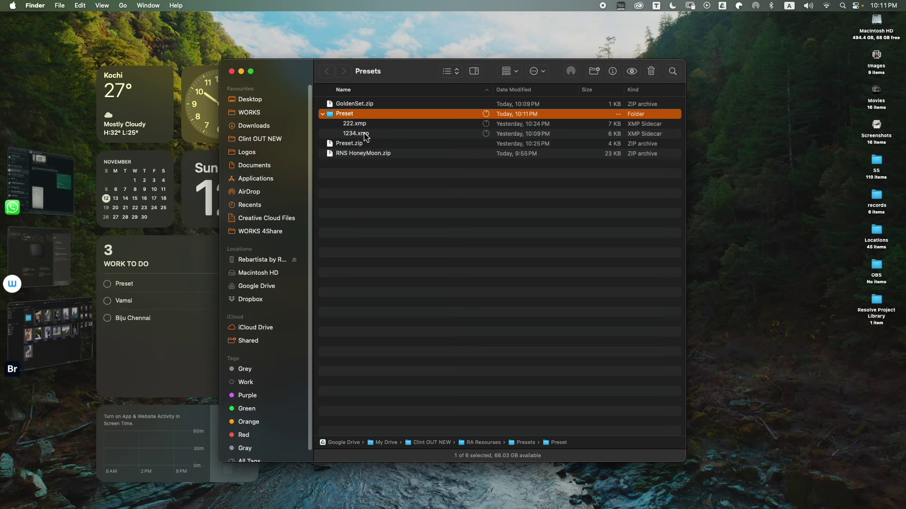
# Collapse the extracted Preset folder in Finder and try to compress it into a ZIP archive
pyautogui.rightClick(359, 115)
pyautogui.click(347, 117)
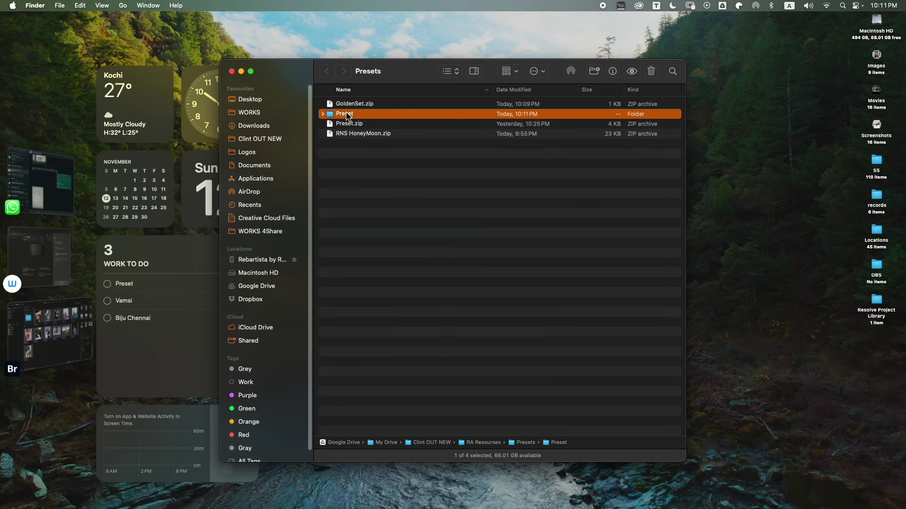
pyautogui.rightClick(348, 116)
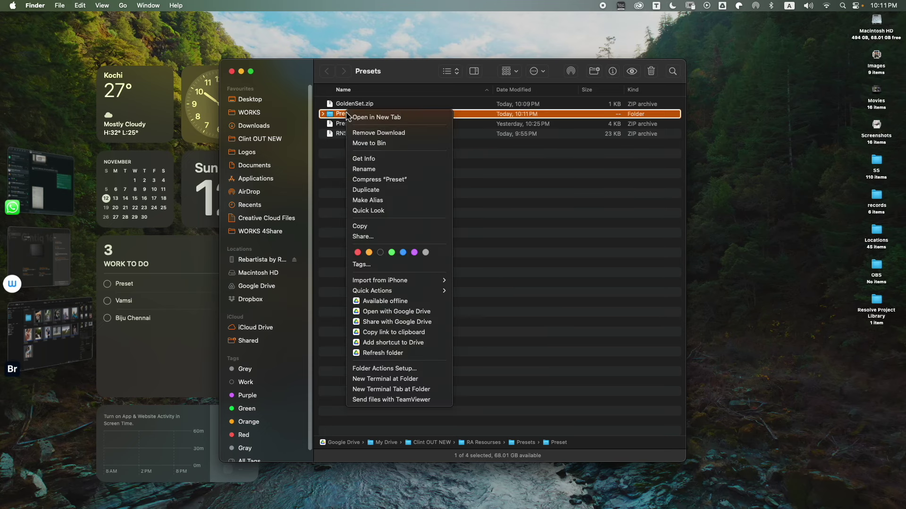
pyautogui.click(371, 180)
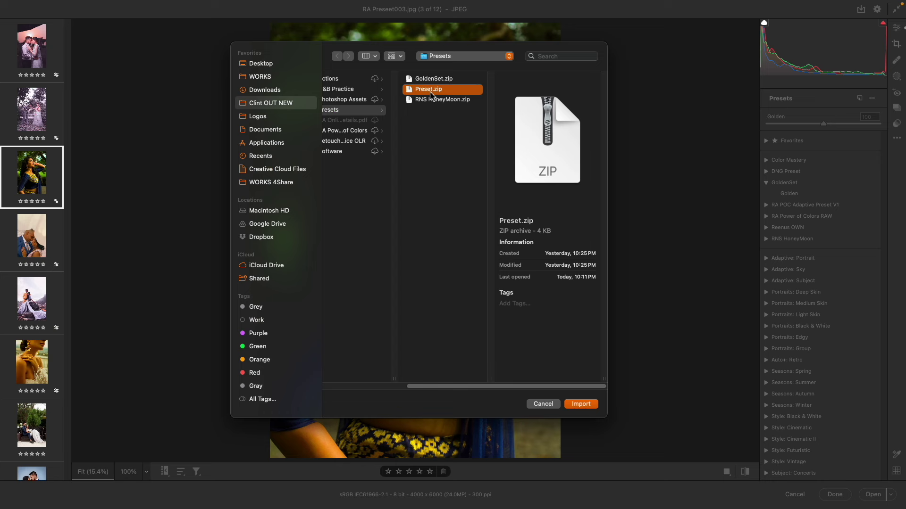
# Switch back to Camera Raw, import the presets from Preset.zip, and expand the Preset group
pyautogui.click(584, 402)
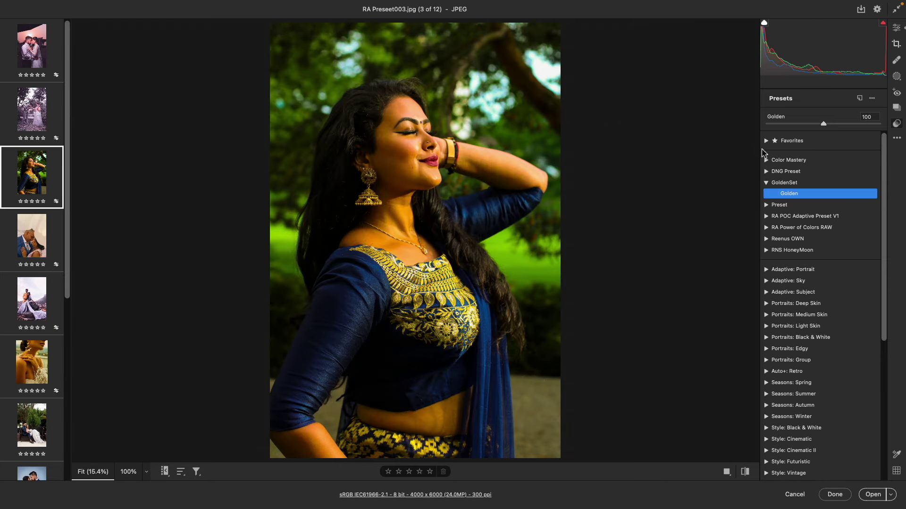
pyautogui.click(766, 205)
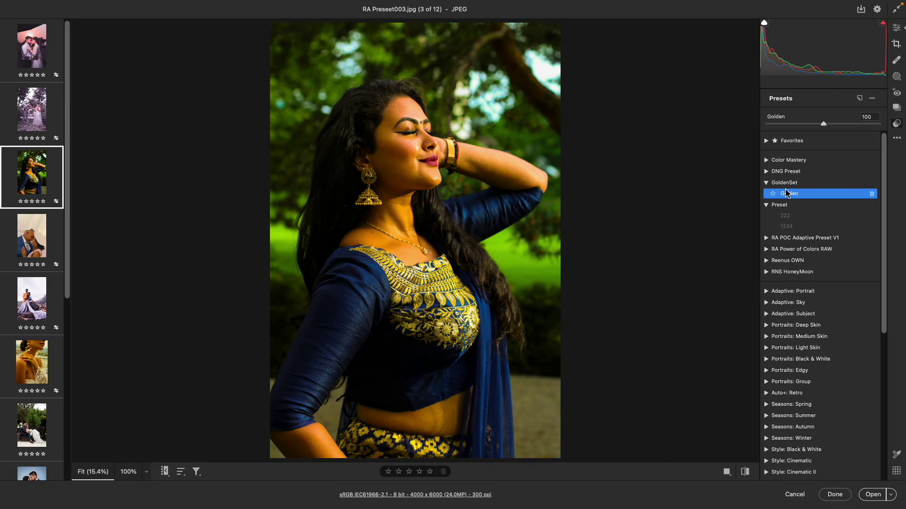
# Delete the GoldenSet preset group
pyautogui.rightClick(786, 185)
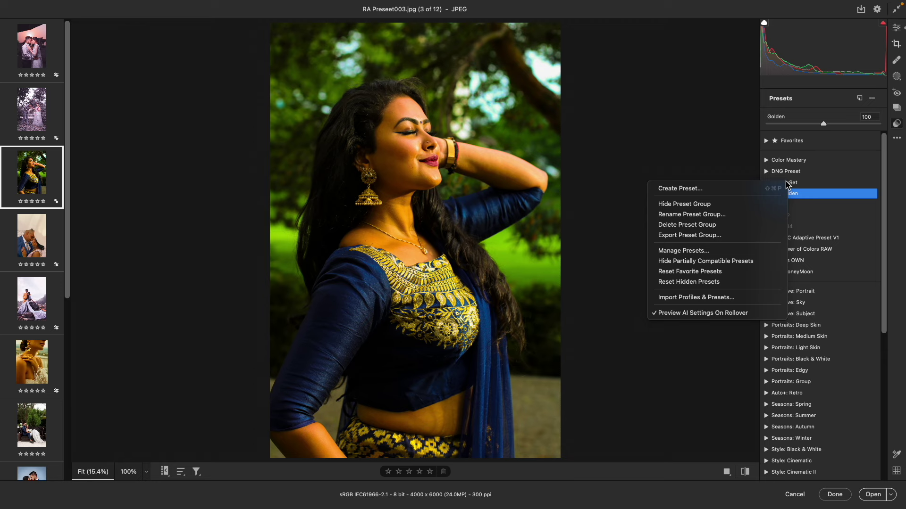
pyautogui.click(724, 225)
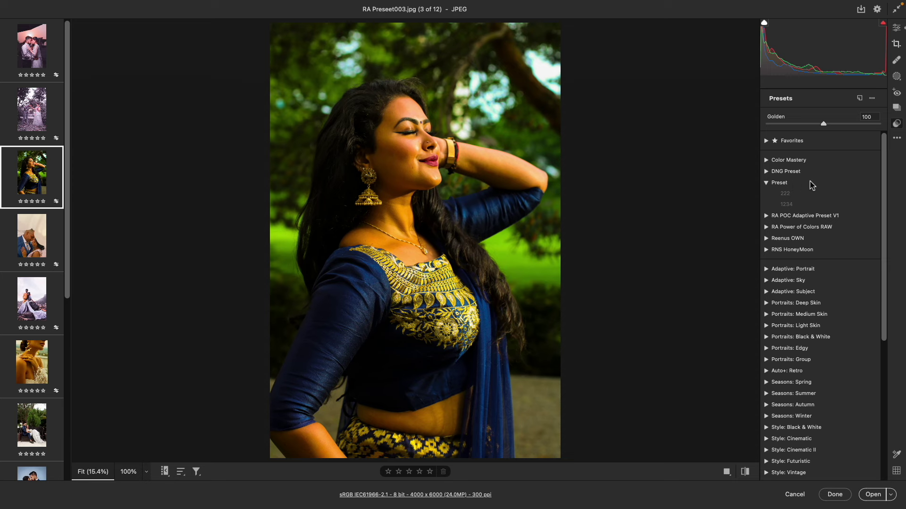
# Manage the presets so that the RA OCB4 group is shown and the Preset group is hidden
pyautogui.rightClick(832, 144)
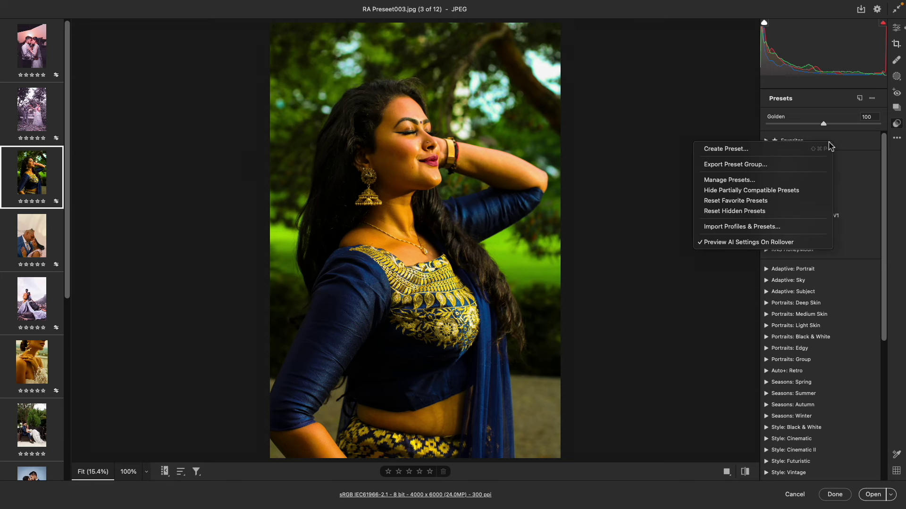
pyautogui.click(764, 183)
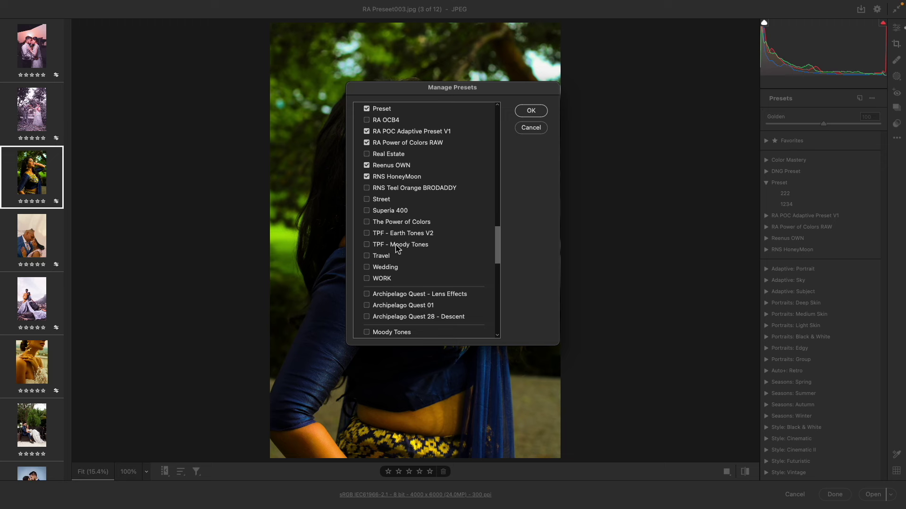
pyautogui.click(366, 143)
pyautogui.click(367, 121)
pyautogui.click(529, 111)
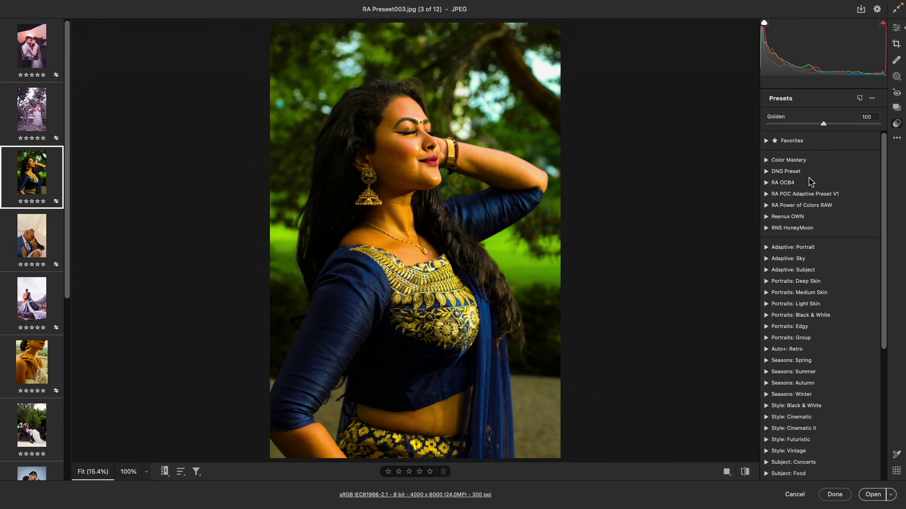
# Apply the Red Tone preset from the RA OCB4 group to RA Preseet003.jpg and leave the group expanded
pyautogui.click(770, 184)
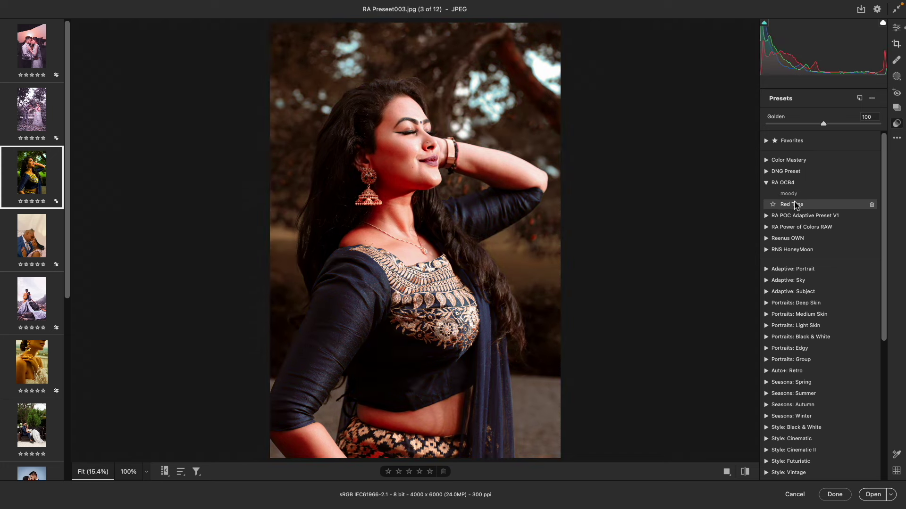
pyautogui.click(796, 206)
pyautogui.click(872, 98)
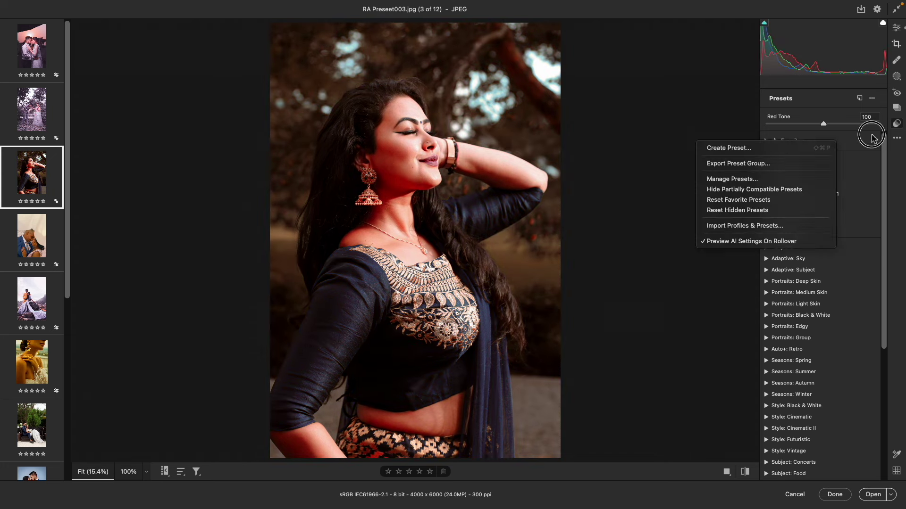
pyautogui.click(786, 184)
pyautogui.click(768, 184)
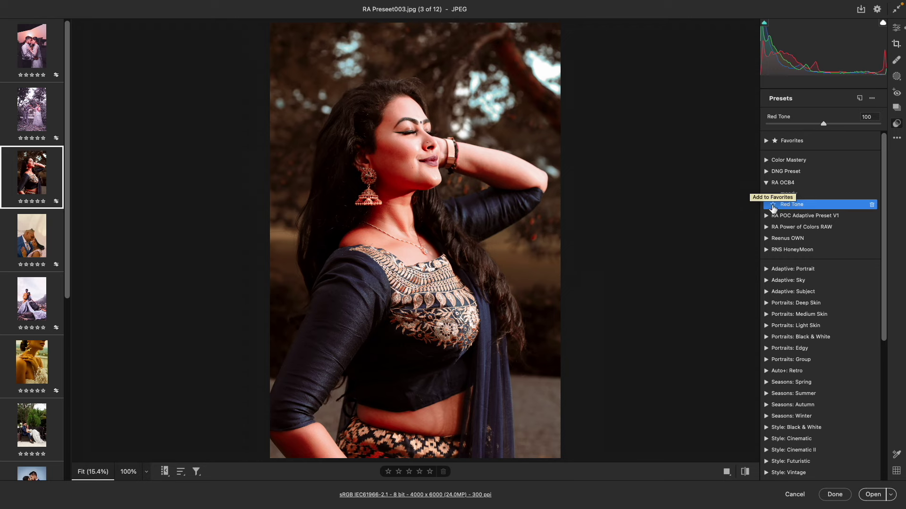
# Look through the presets in the Favorites group and the management options available for the RA OCB4 preset group
pyautogui.click(766, 141)
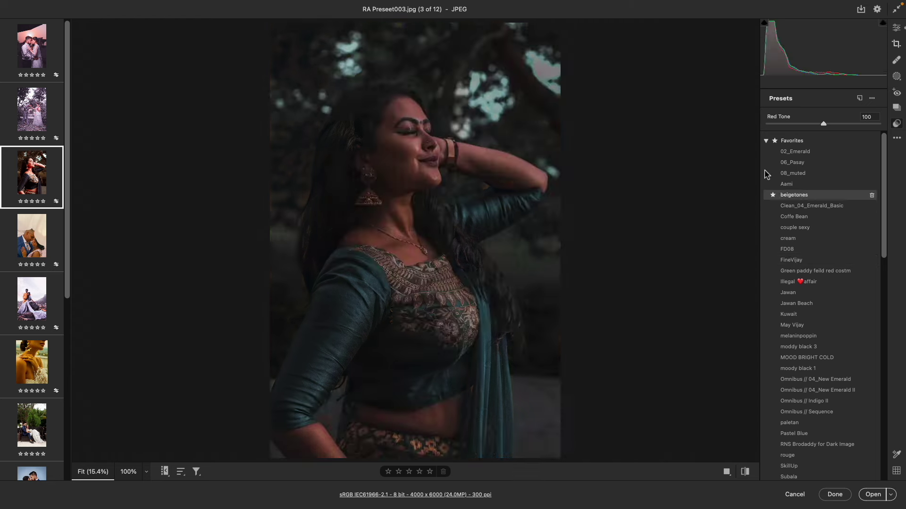
pyautogui.click(766, 141)
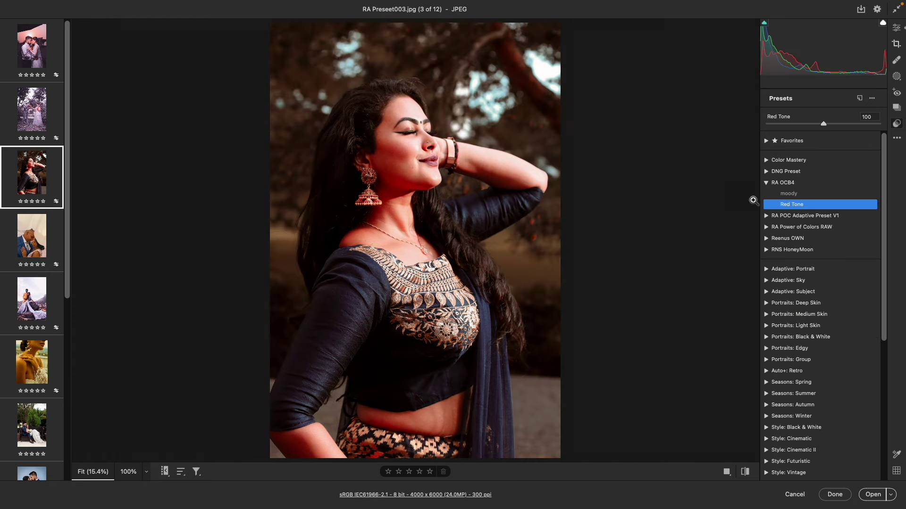
pyautogui.moveTo(767, 205)
pyautogui.rightClick(778, 185)
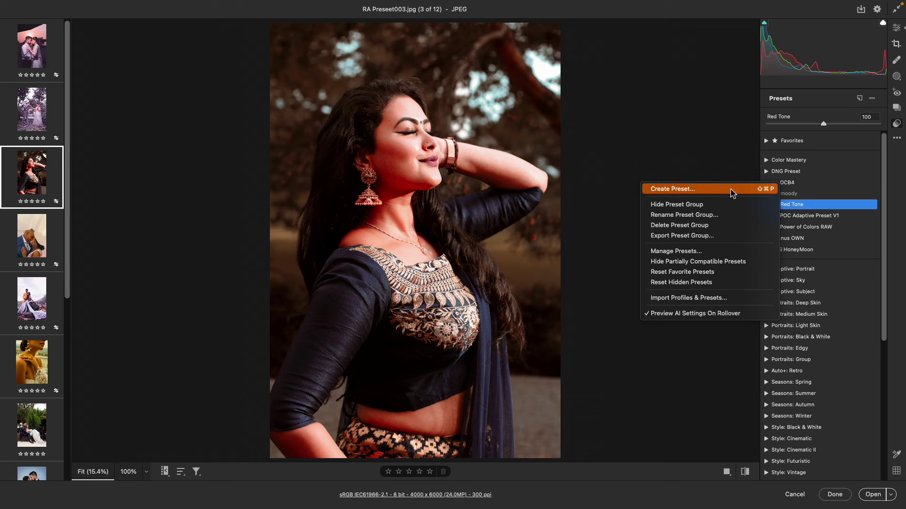
pyautogui.click(842, 136)
# Collapse the RA OCB4 preset group and expand the RNS HoneyMoon group
pyautogui.click(766, 183)
pyautogui.click(766, 228)
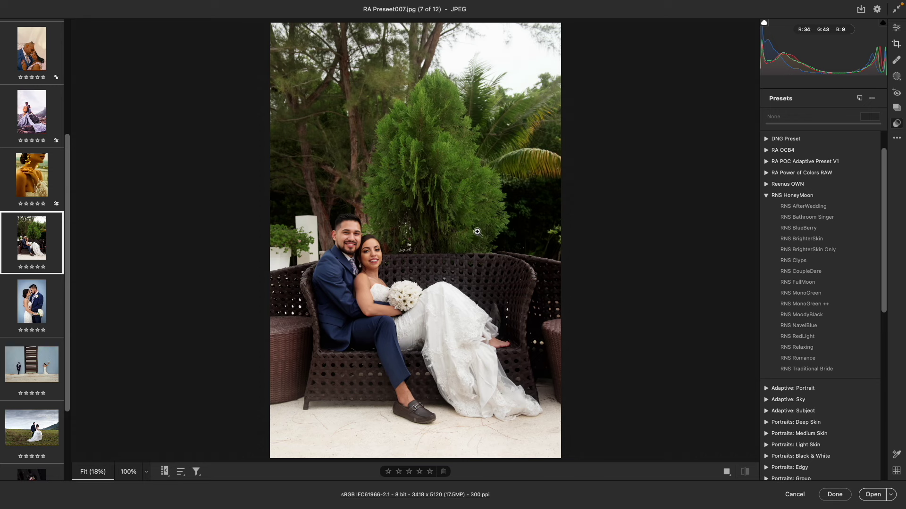
# Try the RNS HoneyMoon presets from RNS AfterWedding through RNS MoodyBlack one after another on RA Preseet007.jpg
pyautogui.click(801, 207)
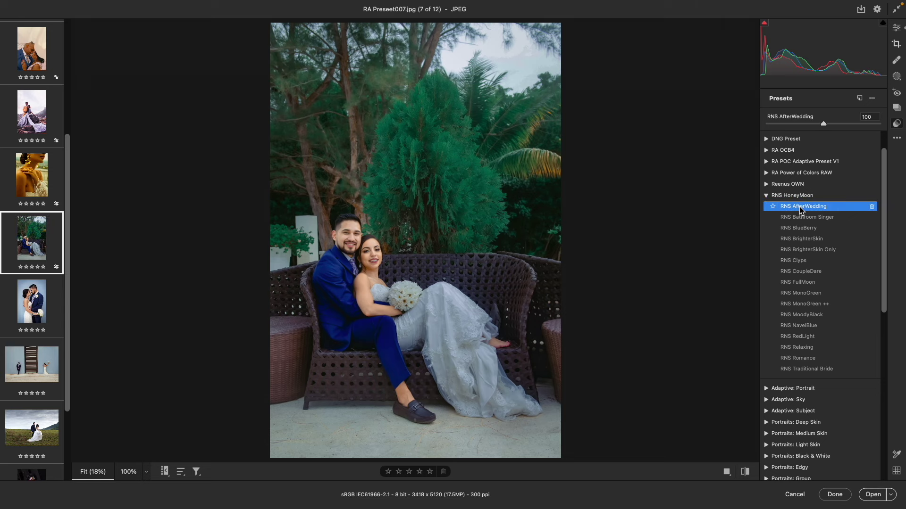
pyautogui.click(799, 216)
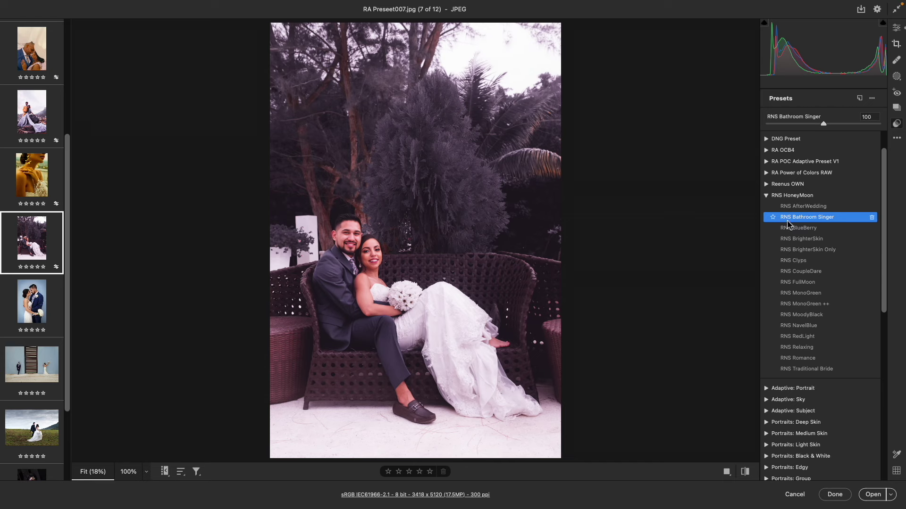
pyautogui.click(797, 228)
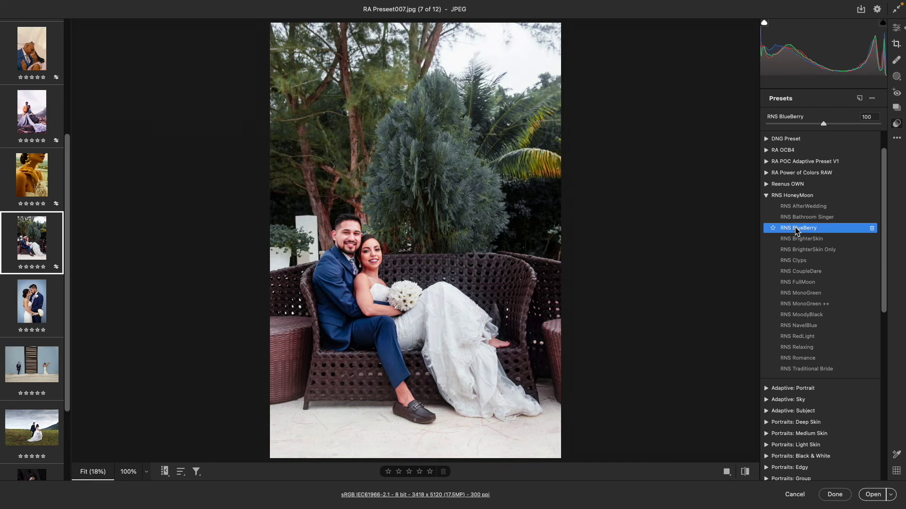
pyautogui.click(800, 240)
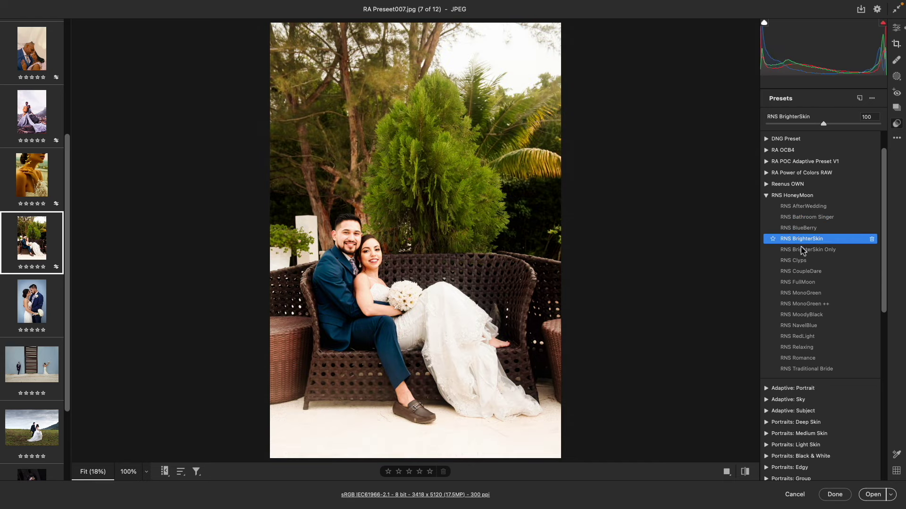
pyautogui.click(802, 251)
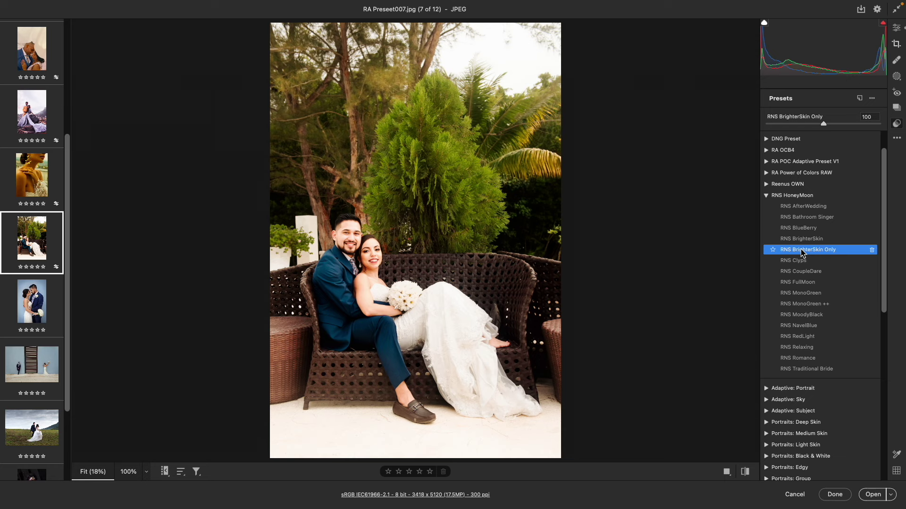
pyautogui.click(802, 263)
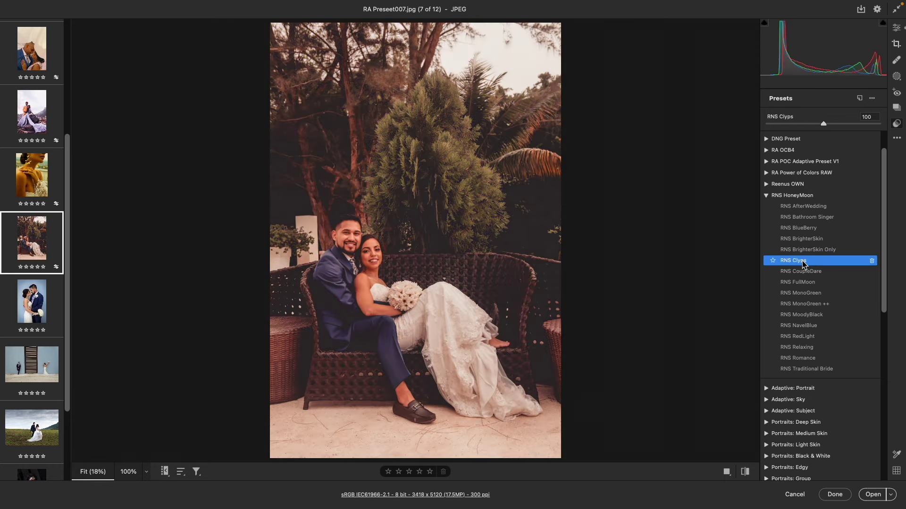
pyautogui.click(804, 273)
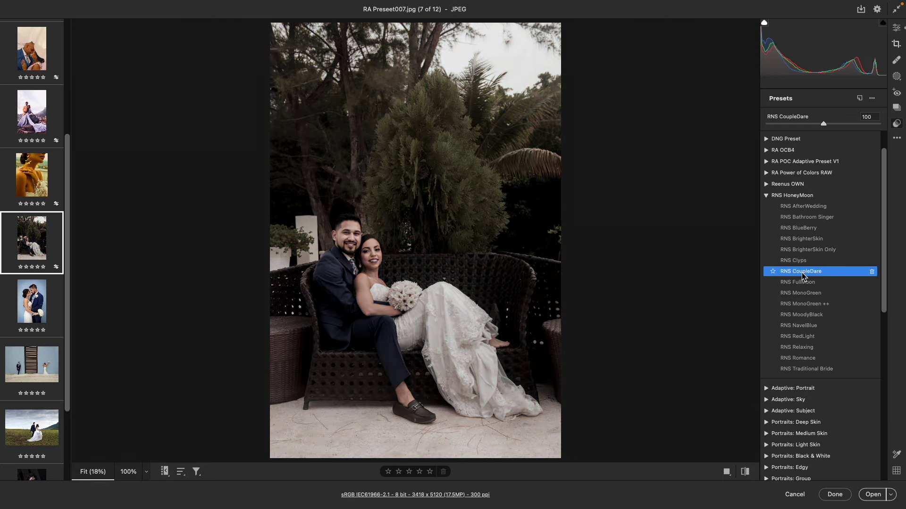
pyautogui.click(803, 282)
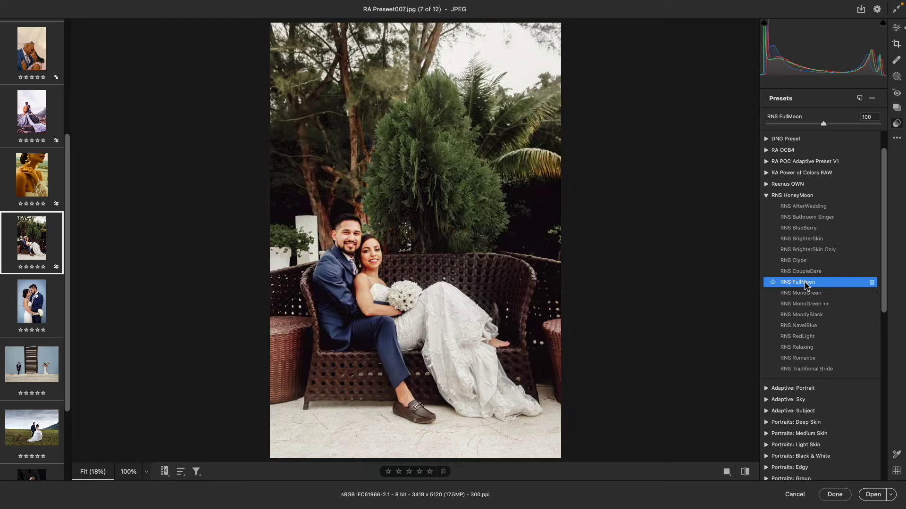
pyautogui.click(808, 293)
pyautogui.click(804, 304)
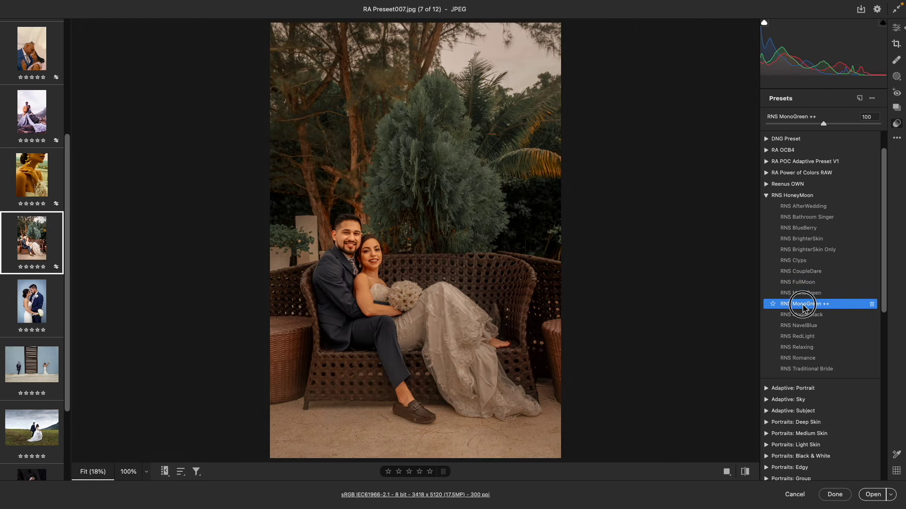
pyautogui.click(806, 315)
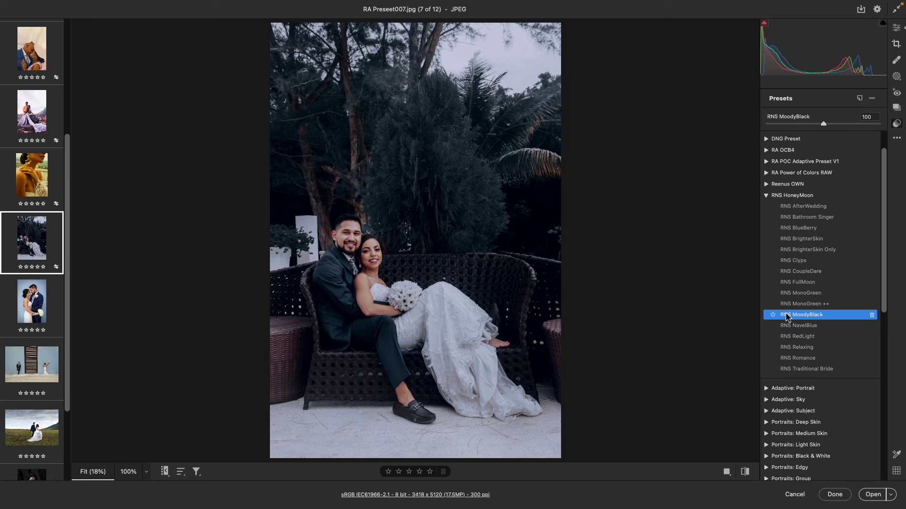
# Apply the RNS MonoGreen ++ preset to RA Preseet006.jpg and RA Preseet007.jpg, and compare the look on both photos
pyautogui.click(35, 183)
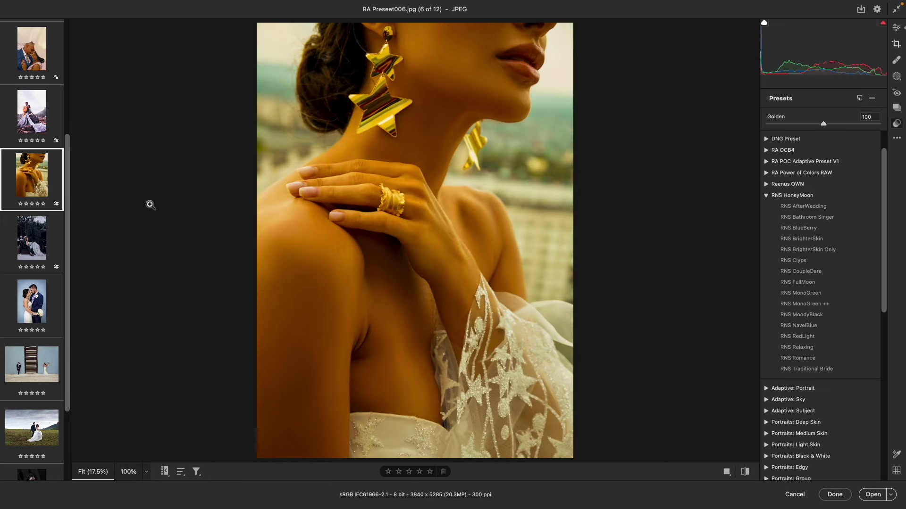
pyautogui.click(807, 304)
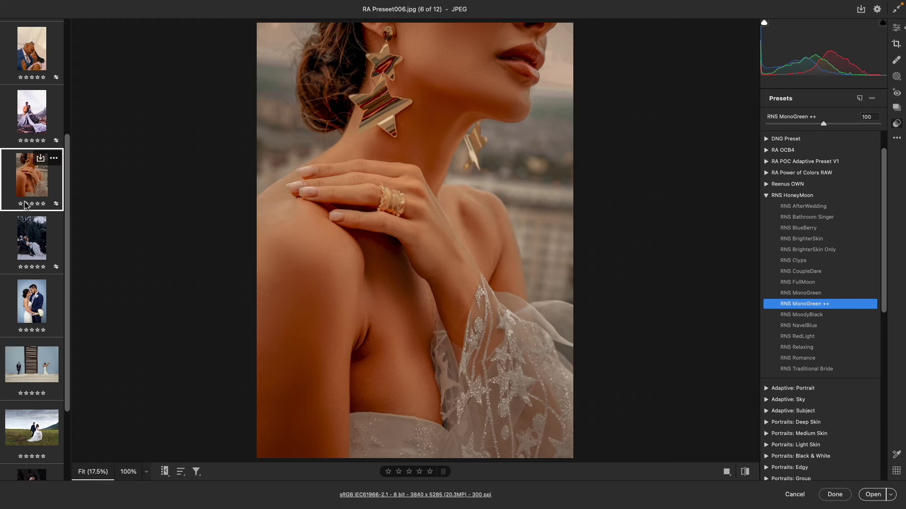
pyautogui.click(27, 245)
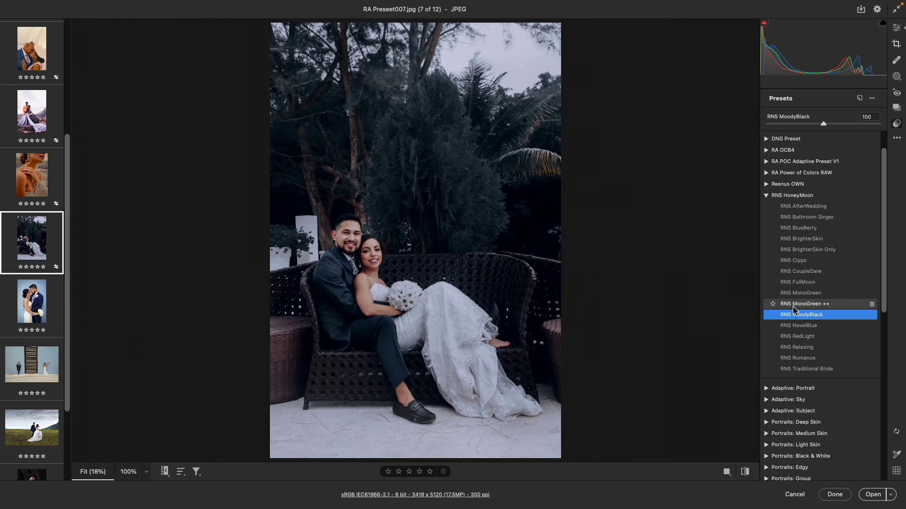
pyautogui.click(802, 304)
pyautogui.click(372, 262)
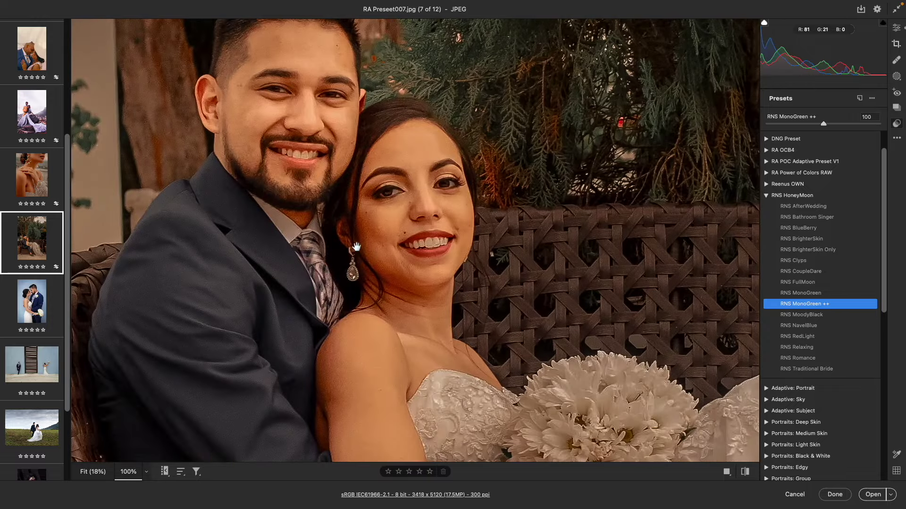
pyautogui.click(26, 170)
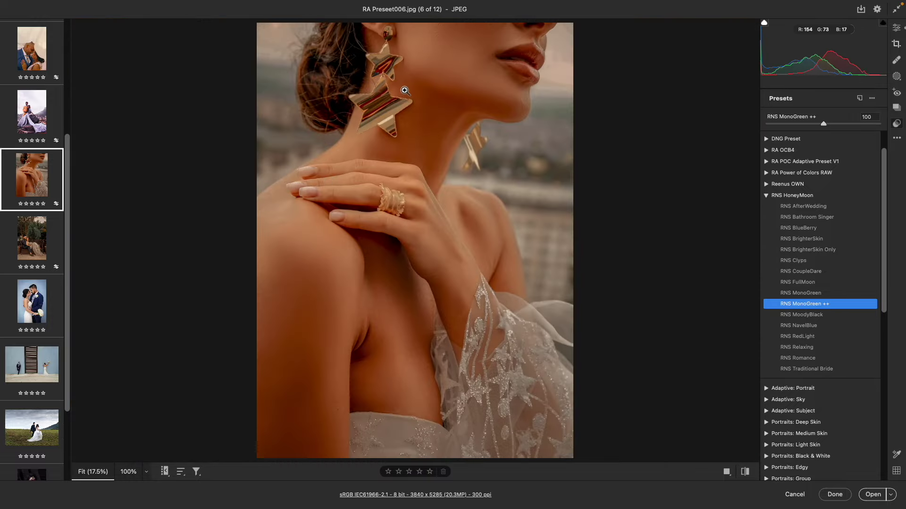
# Apply the RNS MonoGreen ++ preset to RA Preseet005.jpg and examine its sky up close
pyautogui.press('Left')
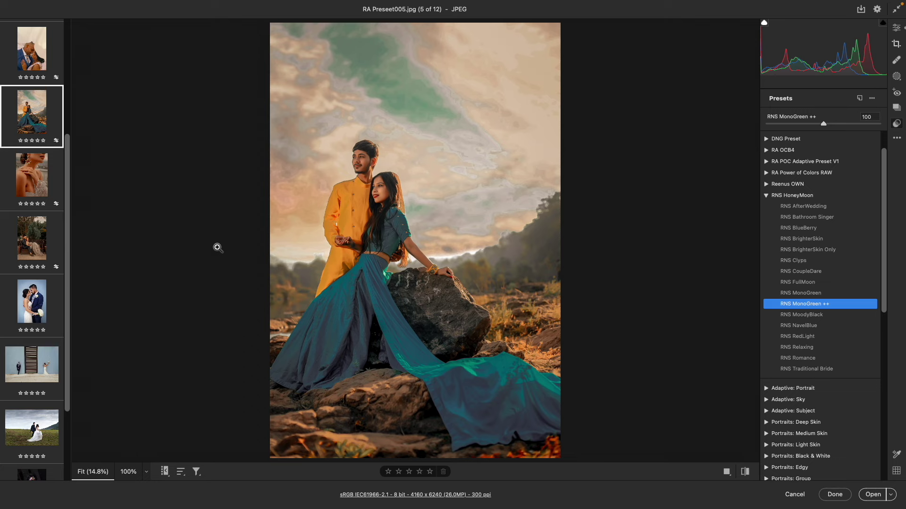
pyautogui.click(395, 99)
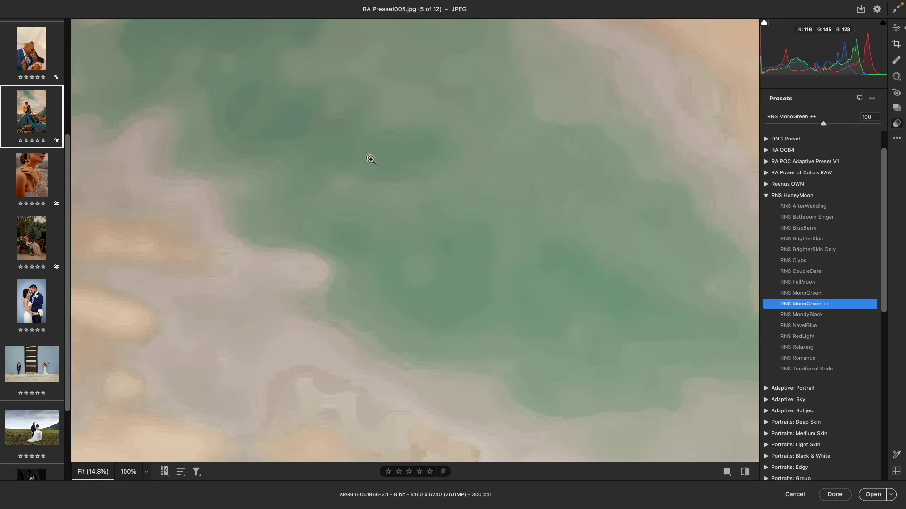
pyautogui.click(370, 158)
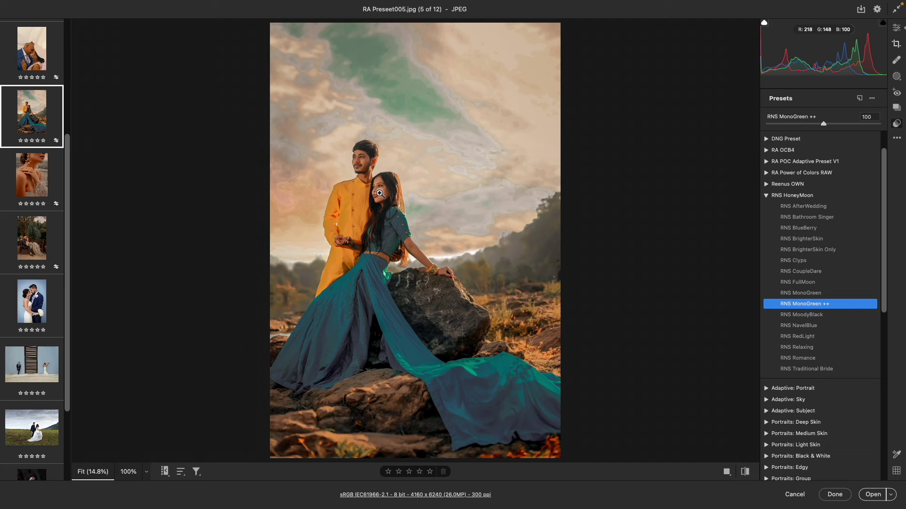
# Inspect the green sky area up close and slightly lower the strength of the RNS MonoGreen ++ preset
pyautogui.click(422, 131)
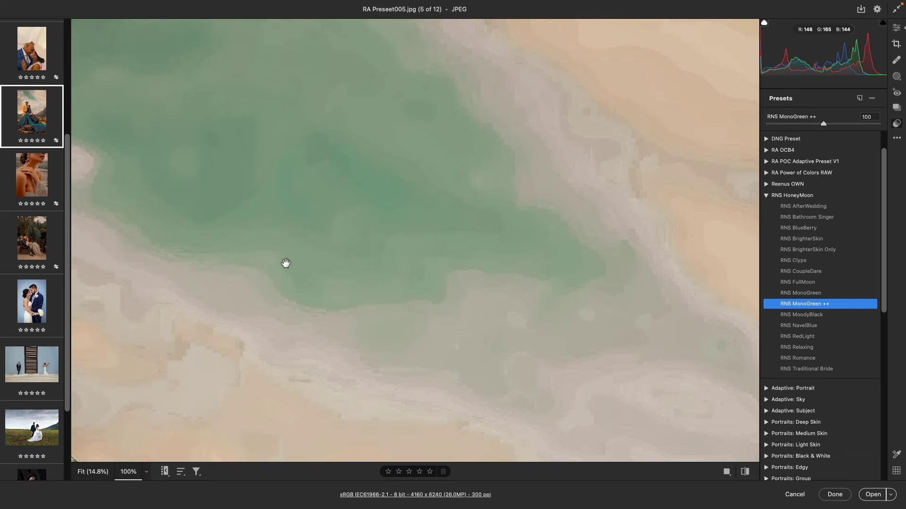
pyautogui.click(309, 256)
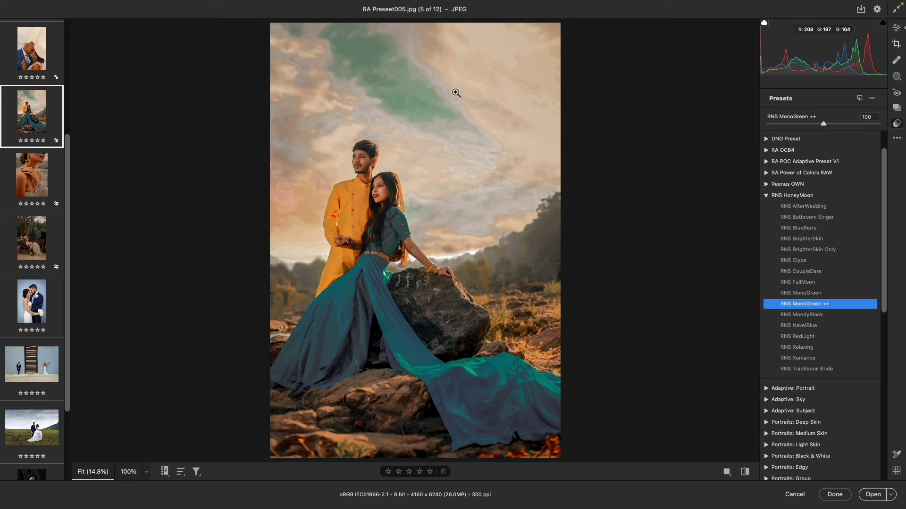
pyautogui.click(786, 124)
pyautogui.moveTo(786, 124); pyautogui.dragTo(818, 124)
# Show the edit adjustments and compare the photo with Light, Color, Curve and Color Mixer each switched off and back on
pyautogui.press('e')
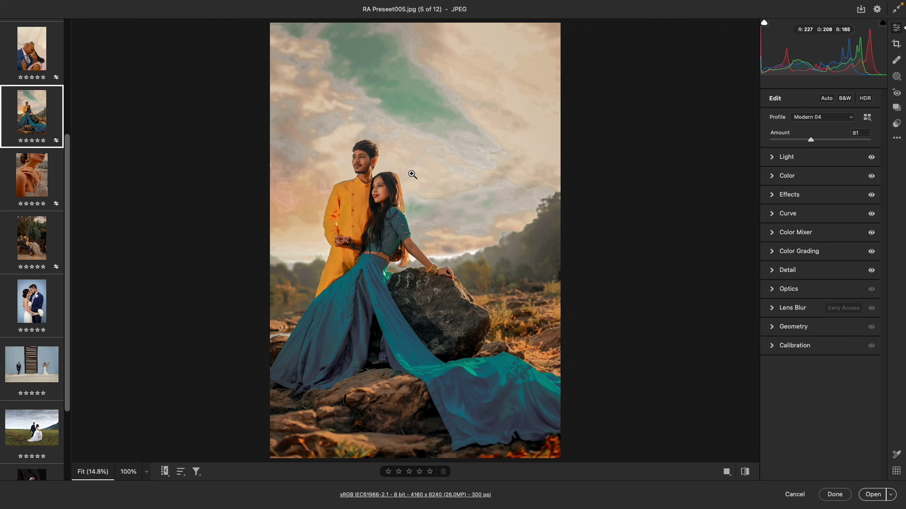
pyautogui.click(871, 158)
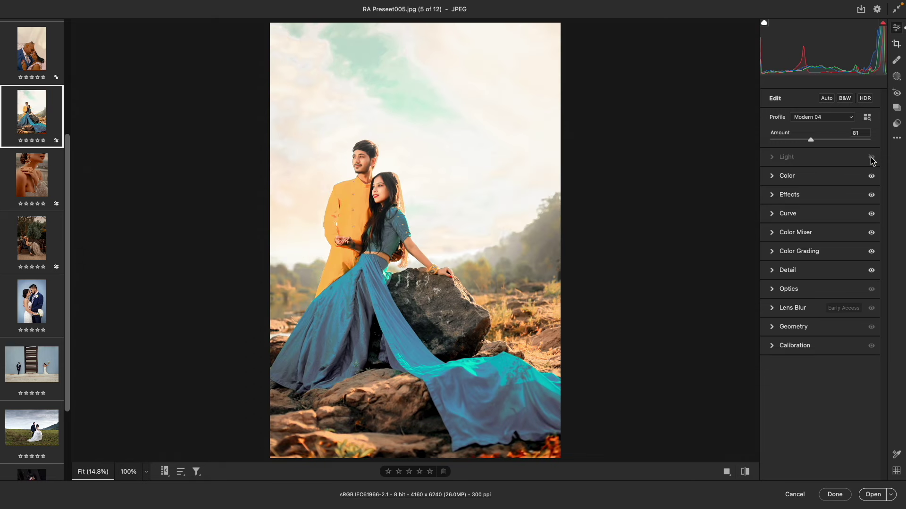
pyautogui.click(871, 159)
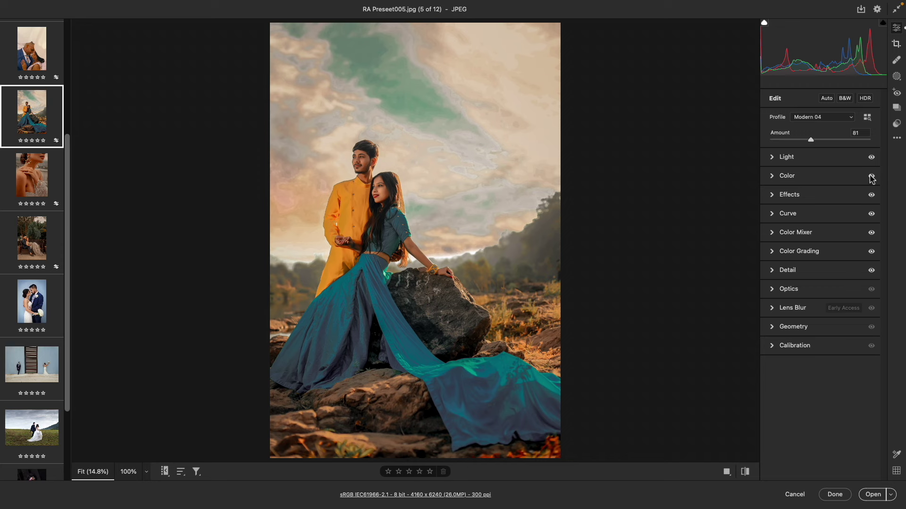
pyautogui.click(871, 177)
pyautogui.click(871, 177)
pyautogui.click(872, 214)
pyautogui.click(871, 214)
pyautogui.click(872, 233)
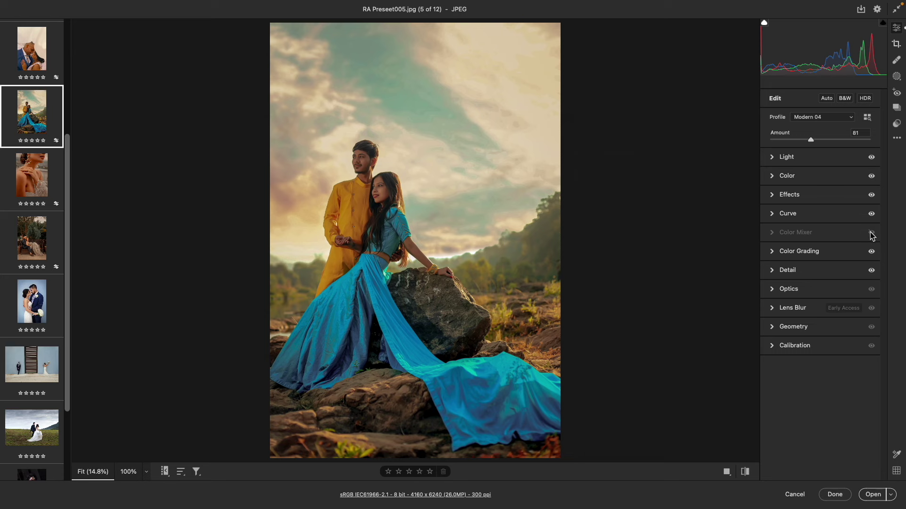
pyautogui.click(871, 233)
pyautogui.click(871, 233)
pyautogui.click(871, 233)
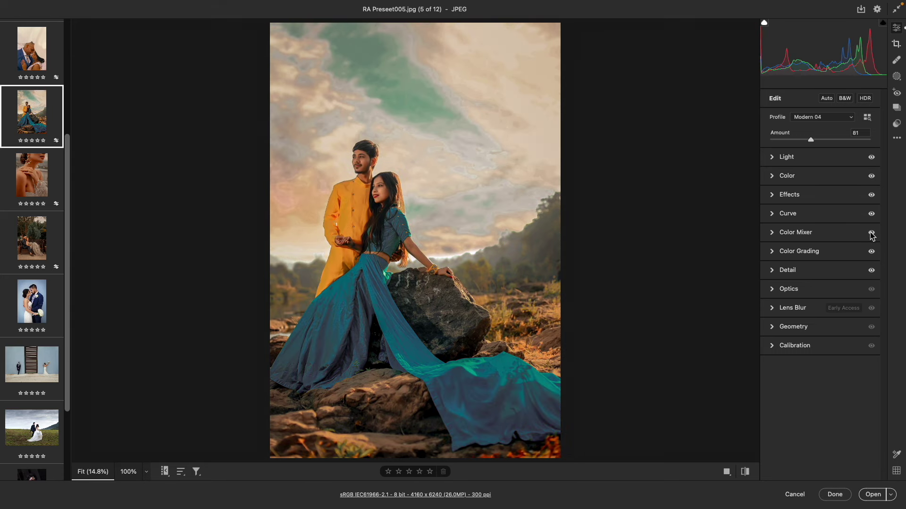
# Check the effect of Color Grading and Detail, and recheck Color Mixer and Light, by switching each off and on
pyautogui.click(872, 252)
pyautogui.click(871, 252)
pyautogui.click(871, 271)
pyautogui.click(871, 270)
pyautogui.click(871, 233)
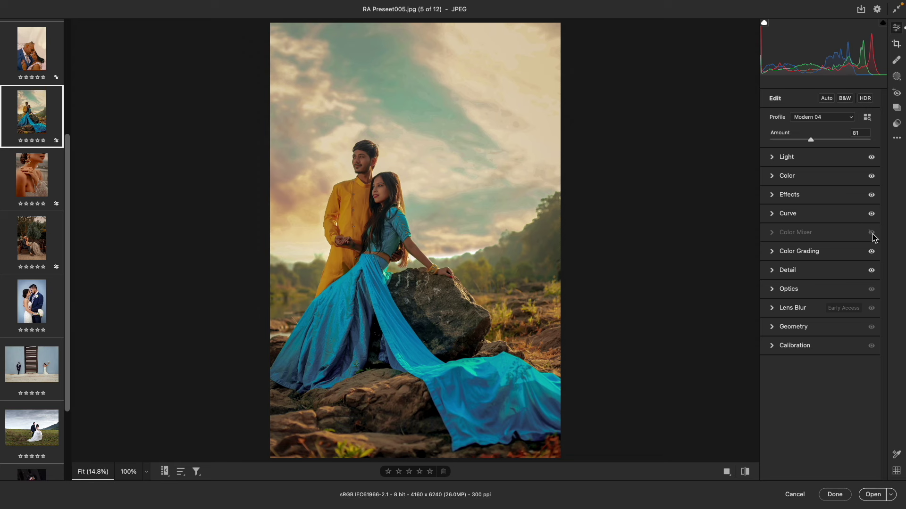
pyautogui.click(871, 233)
pyautogui.click(871, 157)
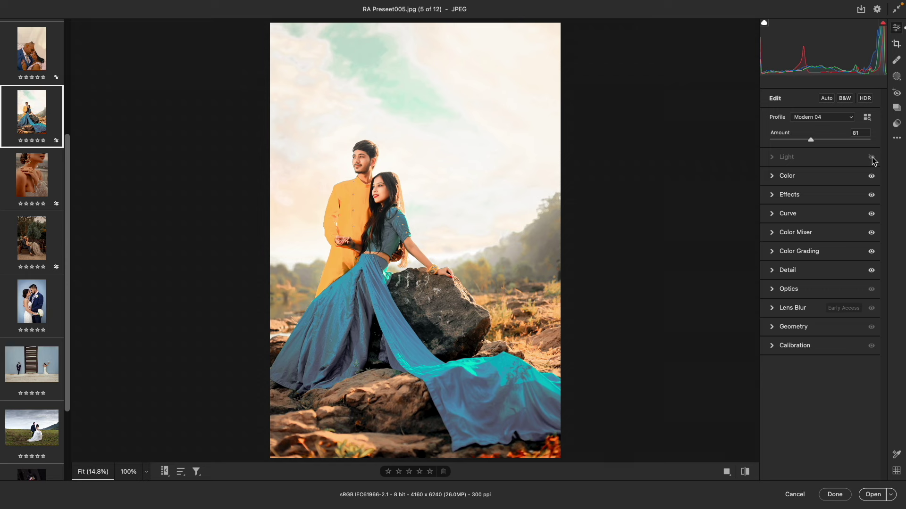
pyautogui.click(872, 157)
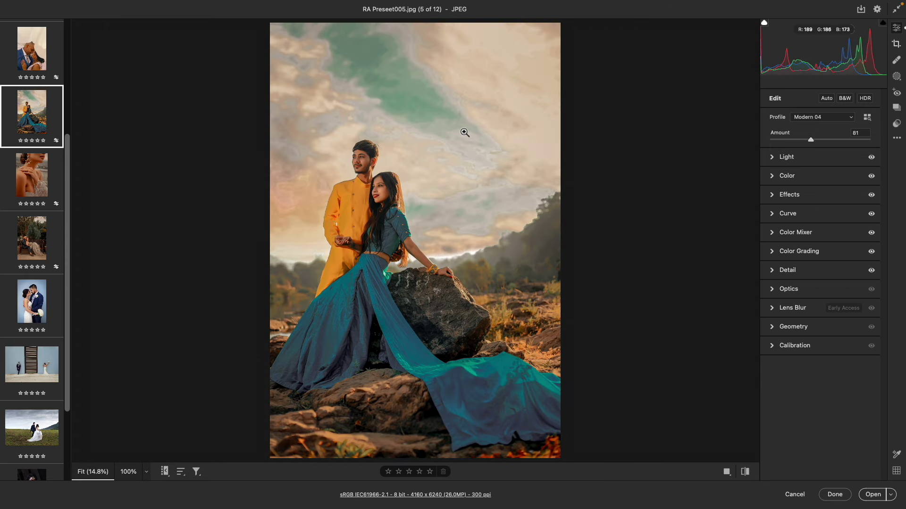
# Set Exposure to -0.80 and Highlights to -50 in the Light adjustments
pyautogui.click(774, 160)
pyautogui.moveTo(812, 180); pyautogui.dragTo(812, 180)
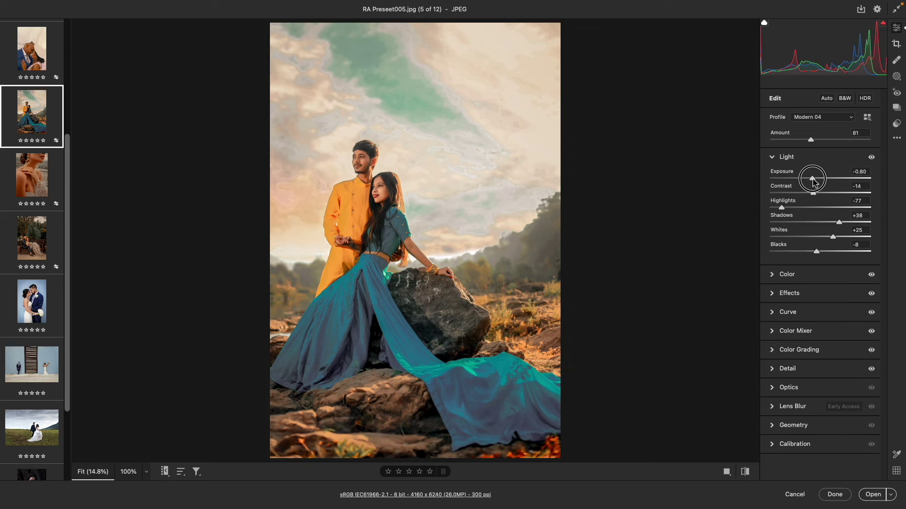
pyautogui.click(800, 208)
pyautogui.moveTo(800, 208); pyautogui.dragTo(796, 208)
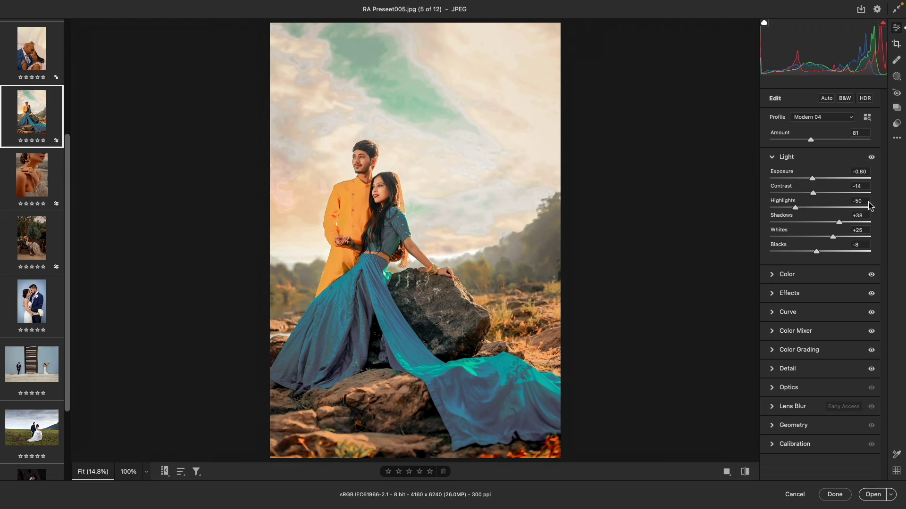
pyautogui.click(847, 156)
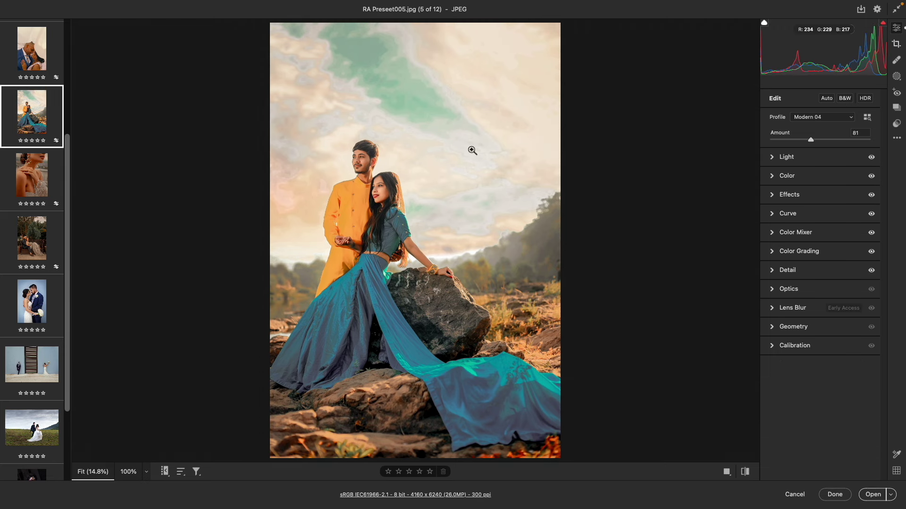
# Compare the brightened photo with and without the Color Mixer adjustments
pyautogui.click(871, 233)
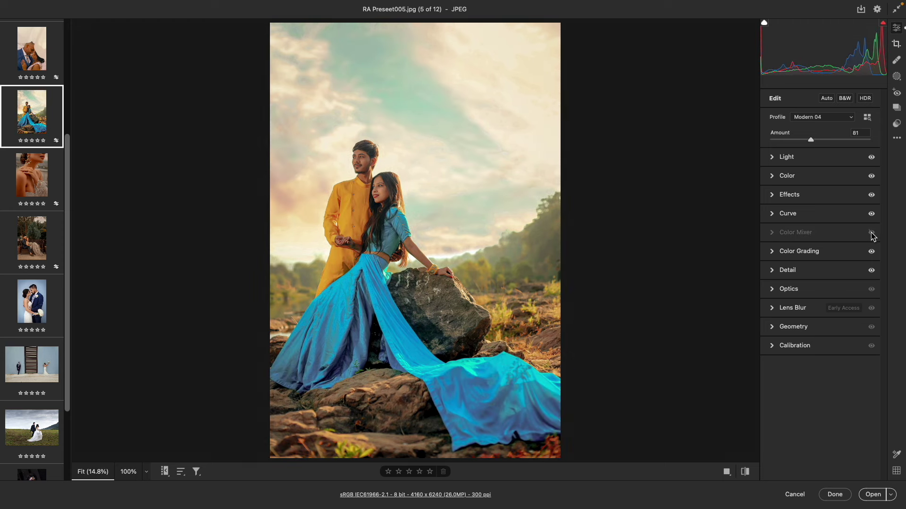
pyautogui.click(871, 234)
pyautogui.click(871, 234)
pyautogui.click(871, 233)
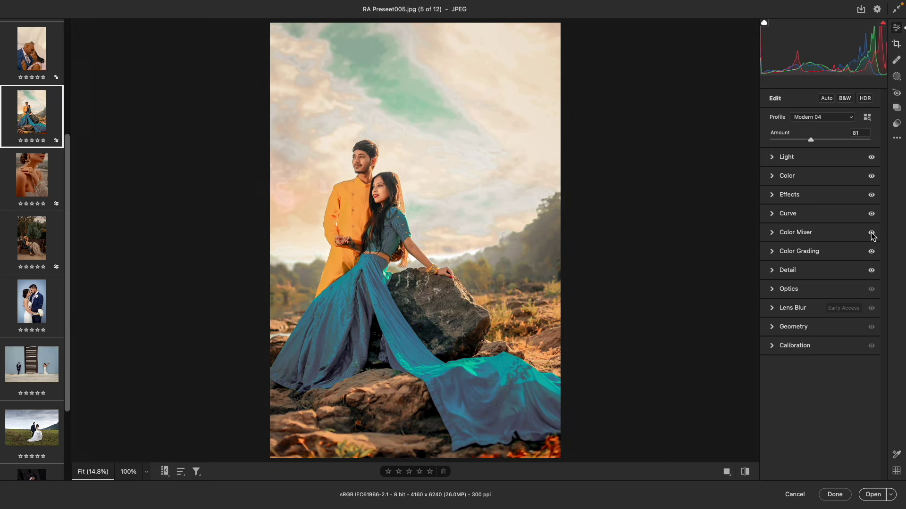
# Expand the Color Mixer, view its settings in HSL mode and return to Color mode
pyautogui.click(772, 233)
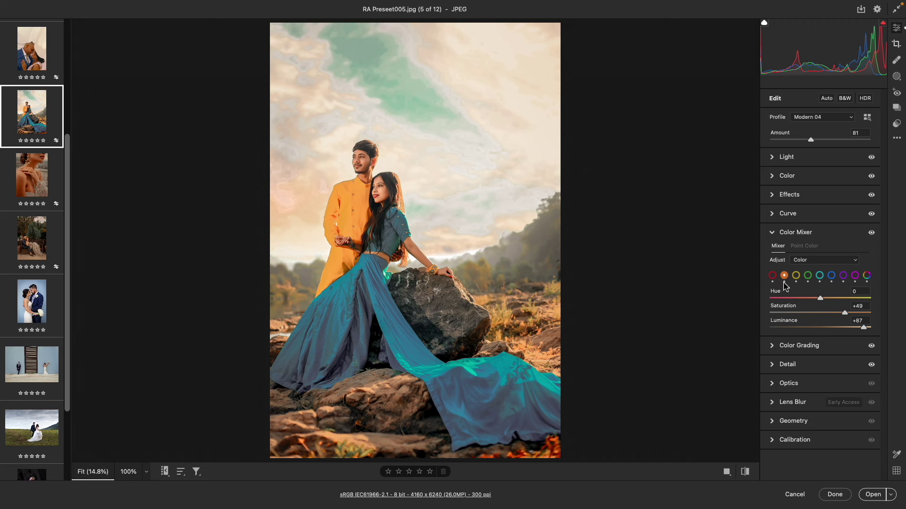
pyautogui.click(809, 260)
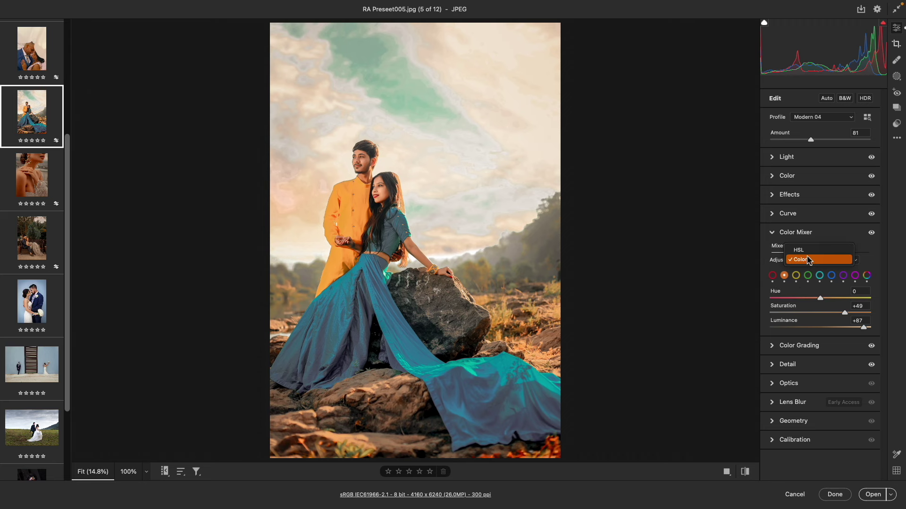
pyautogui.click(805, 251)
pyautogui.click(808, 261)
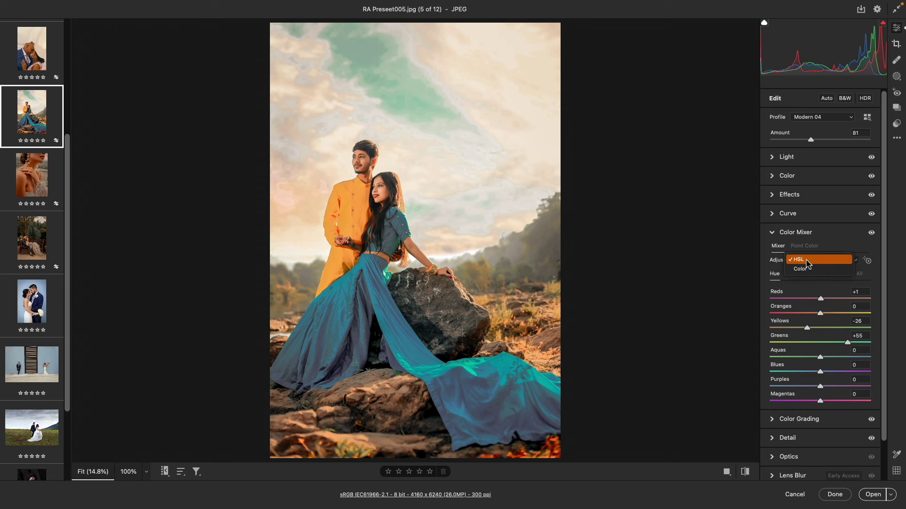
pyautogui.click(804, 269)
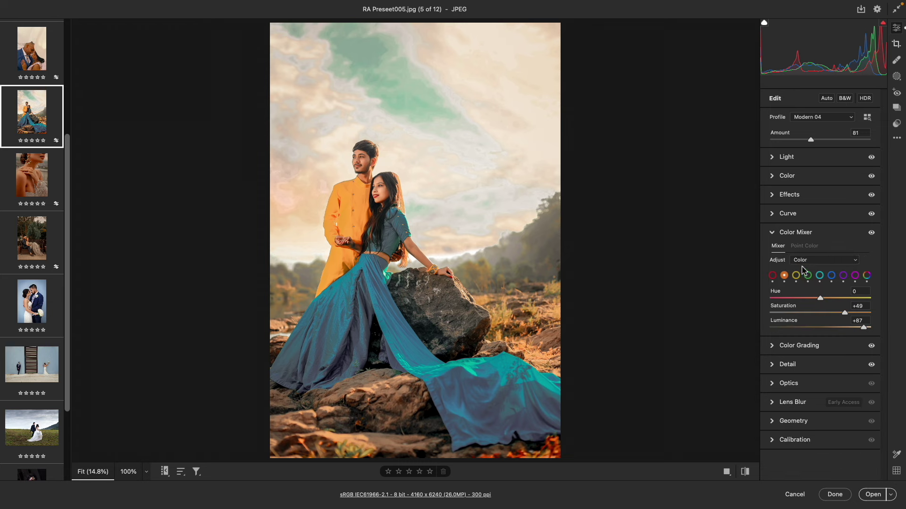
# Set the blues to Saturation -20 and Luminance -15 and the aquas to Luminance -16 in the Color Mixer
pyautogui.click(831, 275)
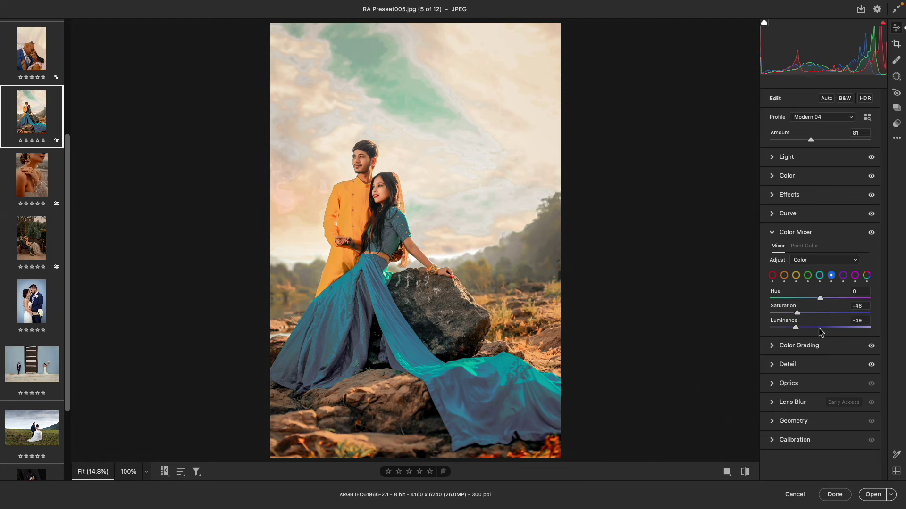
pyautogui.moveTo(826, 332); pyautogui.dragTo(812, 315)
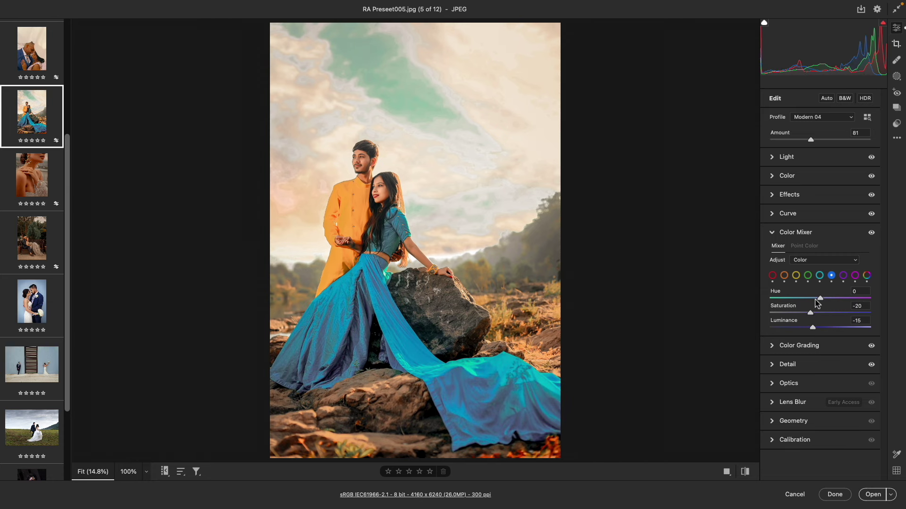
pyautogui.click(819, 276)
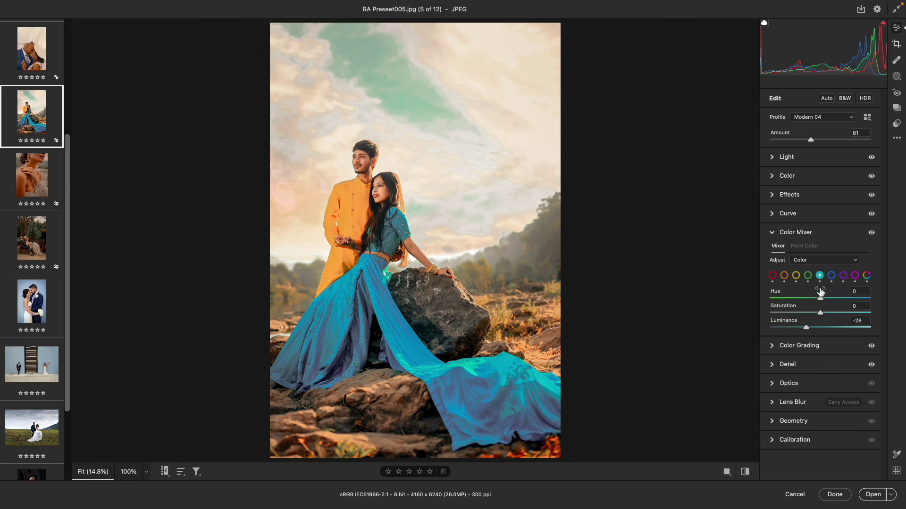
pyautogui.click(816, 328)
pyautogui.moveTo(816, 329); pyautogui.dragTo(812, 327)
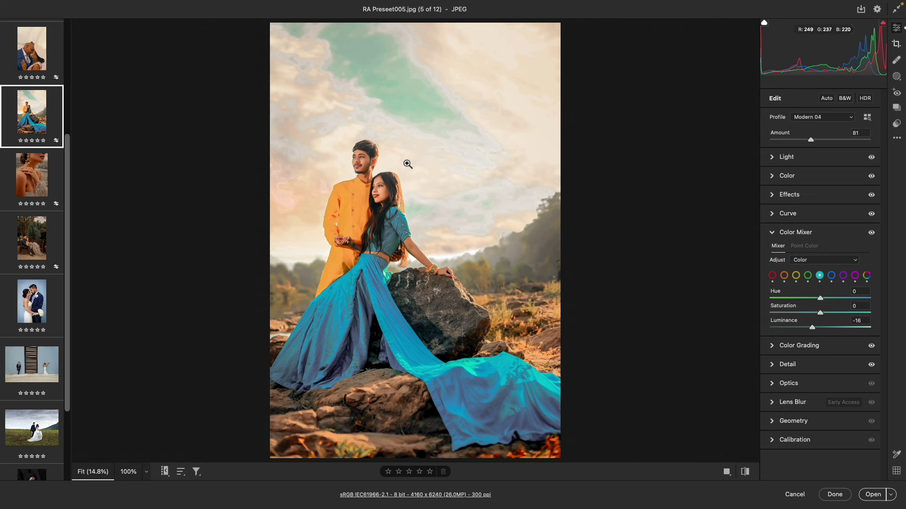
# Refine the blues to Saturation -24 and Luminance -25, and check the sky at 100% zoom
pyautogui.click(831, 276)
pyautogui.click(369, 136)
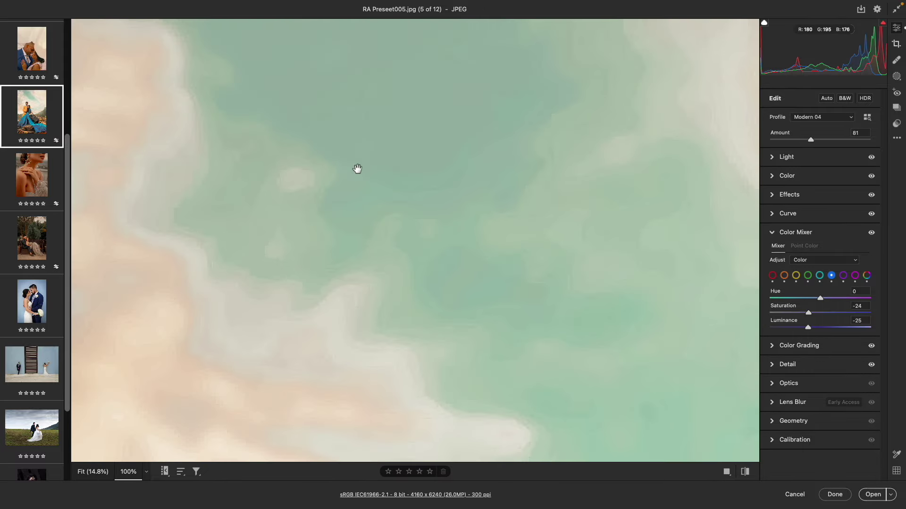
pyautogui.click(811, 234)
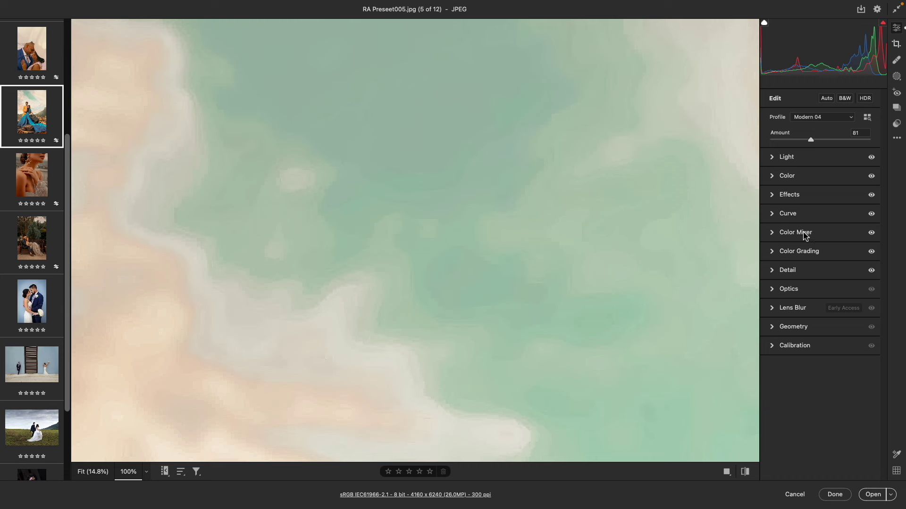
# Raise the Color and Luminance amounts of the manual noise reduction in the Detail adjustments
pyautogui.click(795, 270)
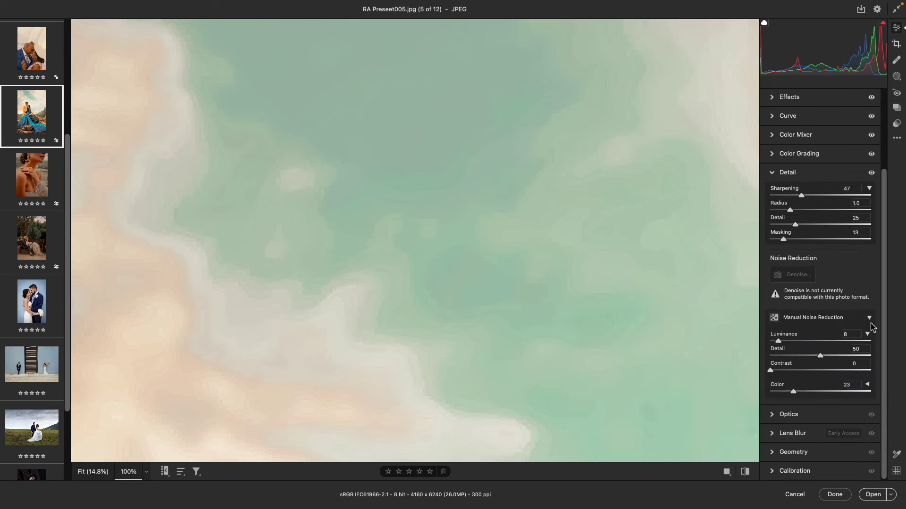
pyautogui.click(837, 393)
pyautogui.click(854, 392)
pyautogui.moveTo(854, 391); pyautogui.dragTo(877, 386)
pyautogui.moveTo(790, 340); pyautogui.dragTo(795, 340)
# Set Exposure to -0.85 and Highlights to -14, and compare the edit with the original, including a close look at the couple
pyautogui.click(448, 237)
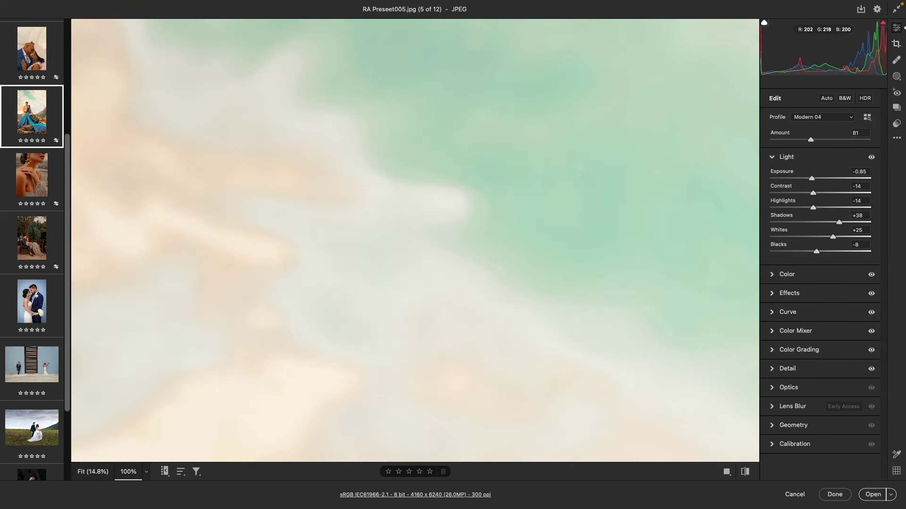
pyautogui.click(374, 111)
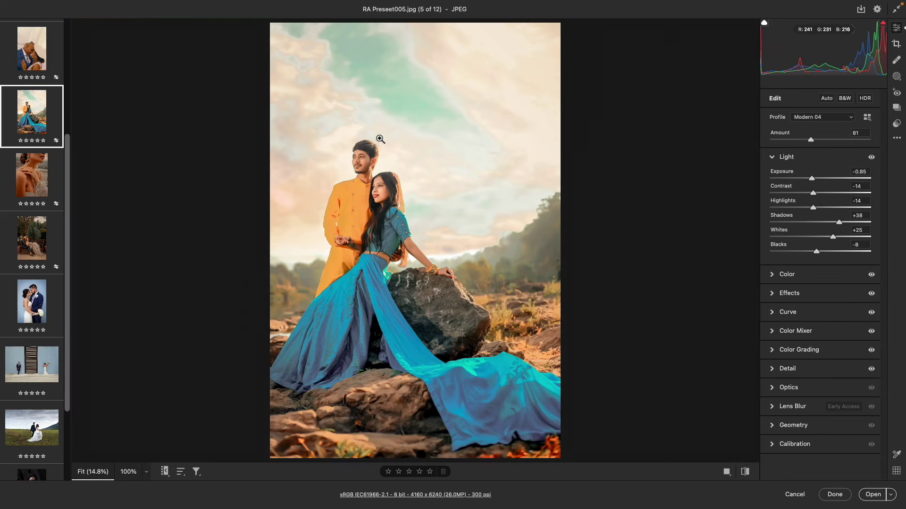
pyautogui.click(745, 472)
pyautogui.click(745, 472)
pyautogui.click(422, 217)
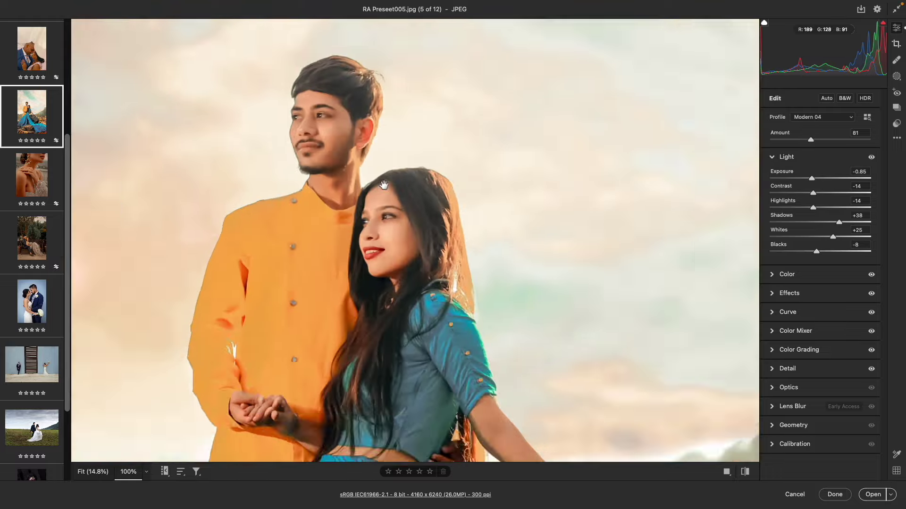
pyautogui.click(389, 203)
# Create a background mask and set its Saturation to -6 and Exposure to +0.15
pyautogui.click(896, 75)
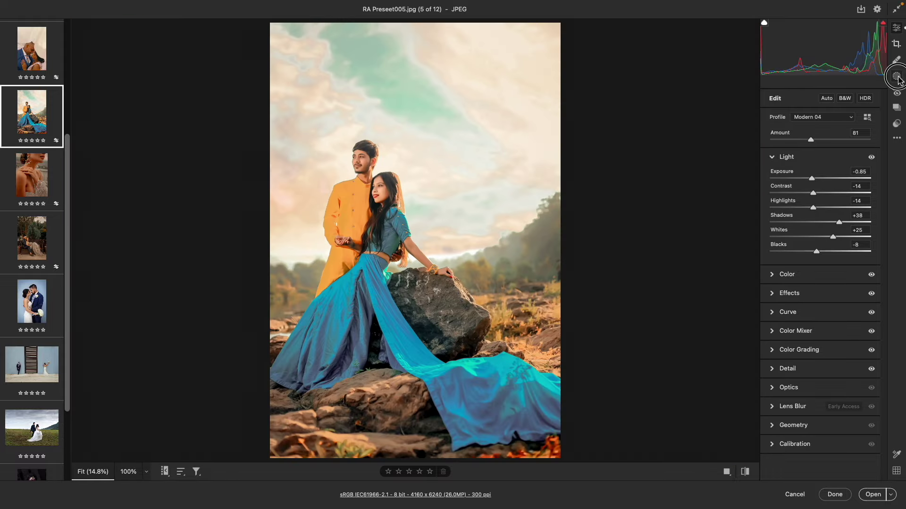
pyautogui.click(859, 125)
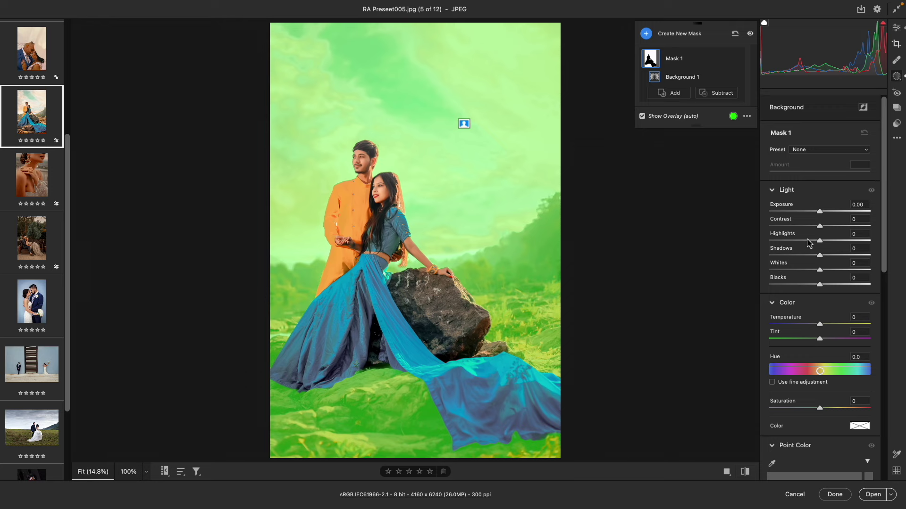
pyautogui.moveTo(819, 408); pyautogui.dragTo(817, 408)
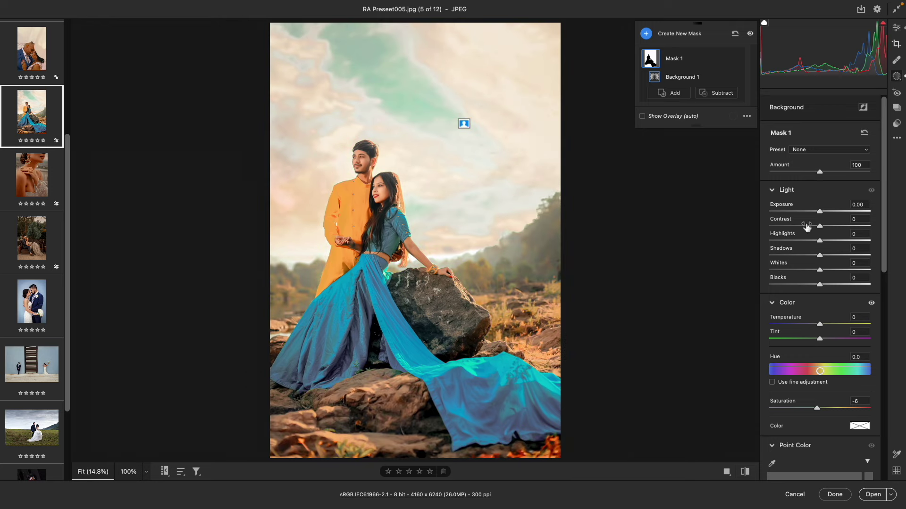
pyautogui.moveTo(819, 210)
pyautogui.mouseDown()
pyautogui.moveTo(837, 211)
pyautogui.moveTo(821, 211)
pyautogui.mouseUp()
# Compare the masked result with the original photo in the before/after views
pyautogui.click(745, 471)
pyautogui.click(745, 472)
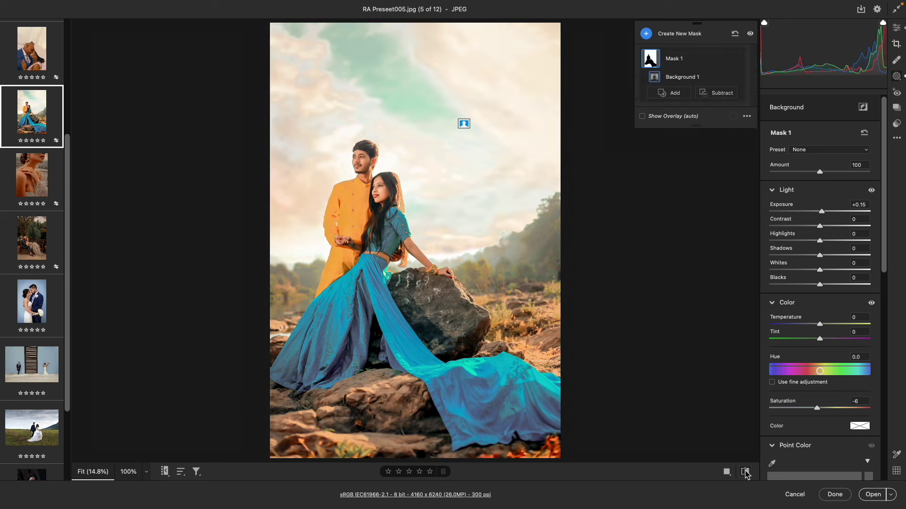
pyautogui.click(745, 471)
pyautogui.click(745, 472)
# Apply the RNS Relaxing preset from the RNS HoneyMoon group to RA Preseet003.jpg
pyautogui.press('e')
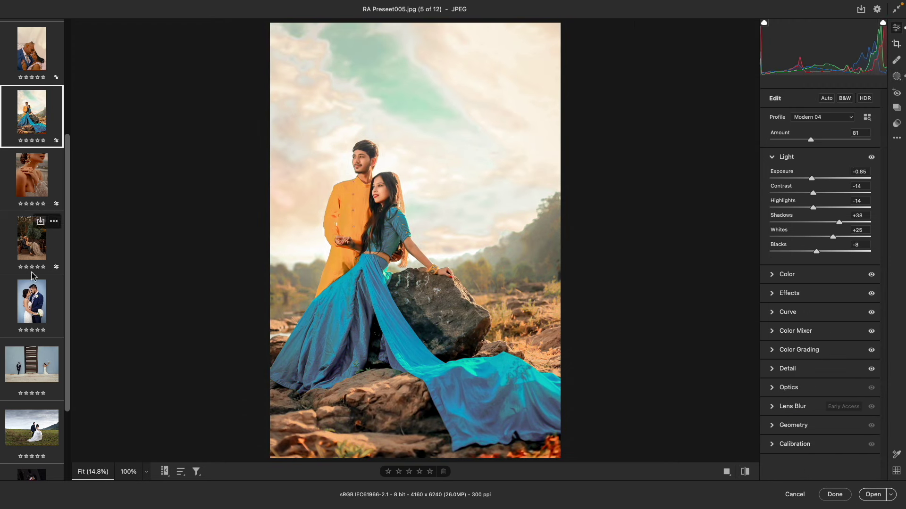
pyautogui.moveTo(67, 327); pyautogui.dragTo(87, 140)
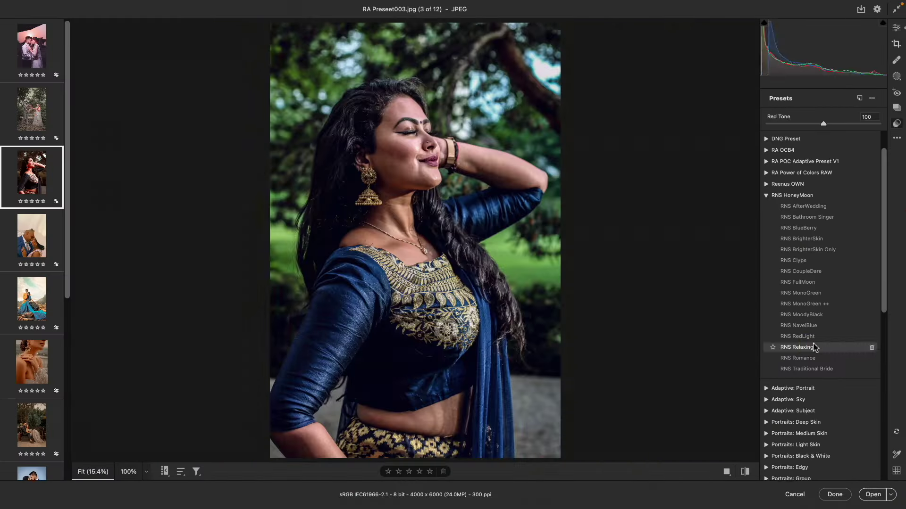
pyautogui.click(797, 348)
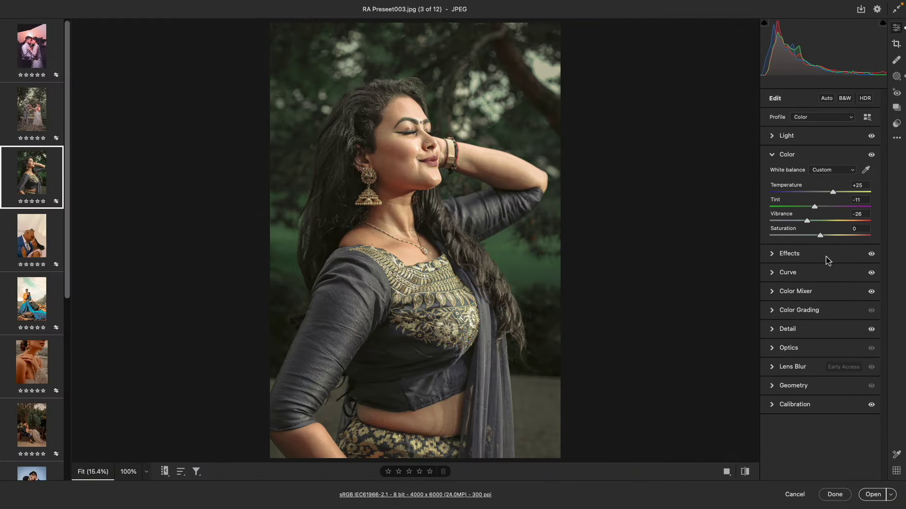
# Try different Global color grading tints on the woman's portrait, including Hue 52 with Saturation 49
pyautogui.click(802, 310)
pyautogui.click(856, 245)
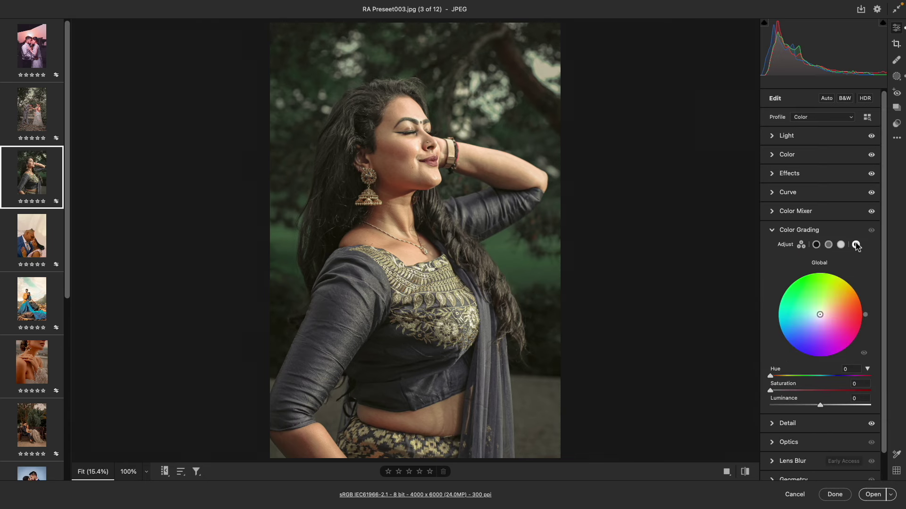
pyautogui.click(831, 299)
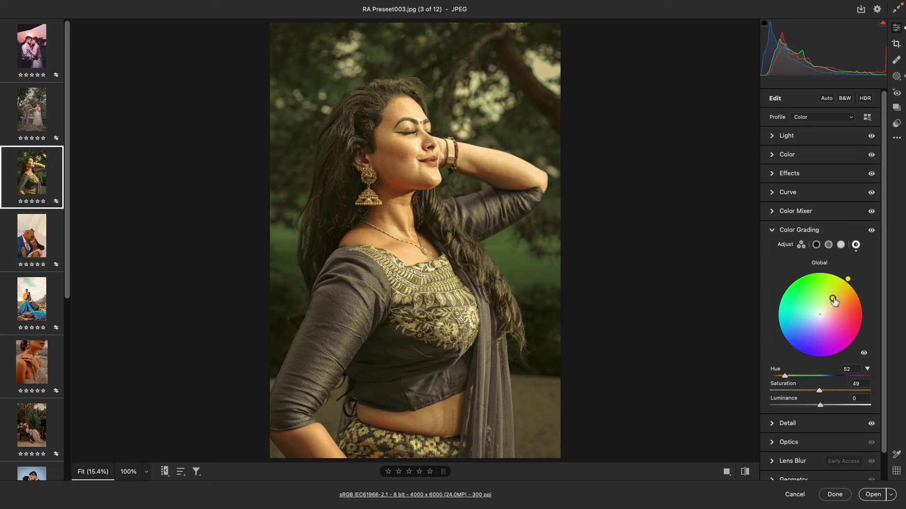
pyautogui.moveTo(833, 291); pyautogui.dragTo(820, 322)
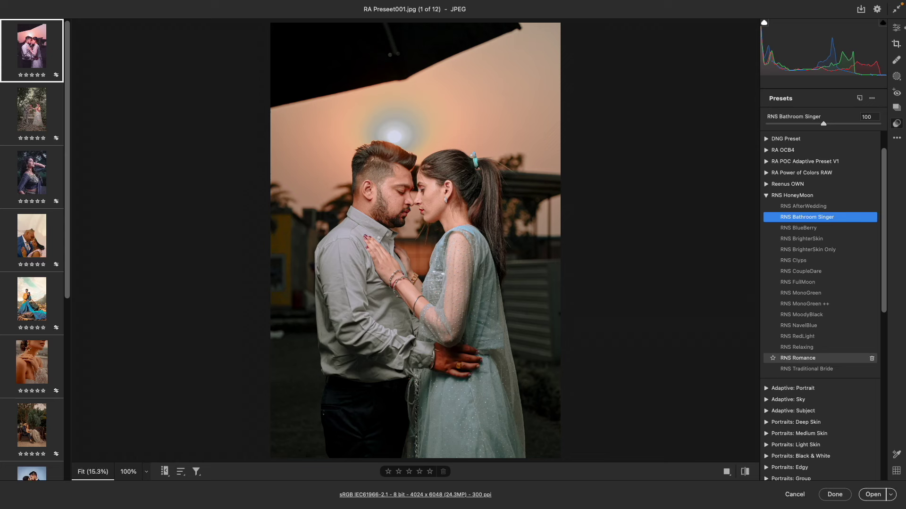
# Set the Modern 03 profile's Amount to 75 on RA Preseet001.jpg and show its Light adjustments
pyautogui.press('e')
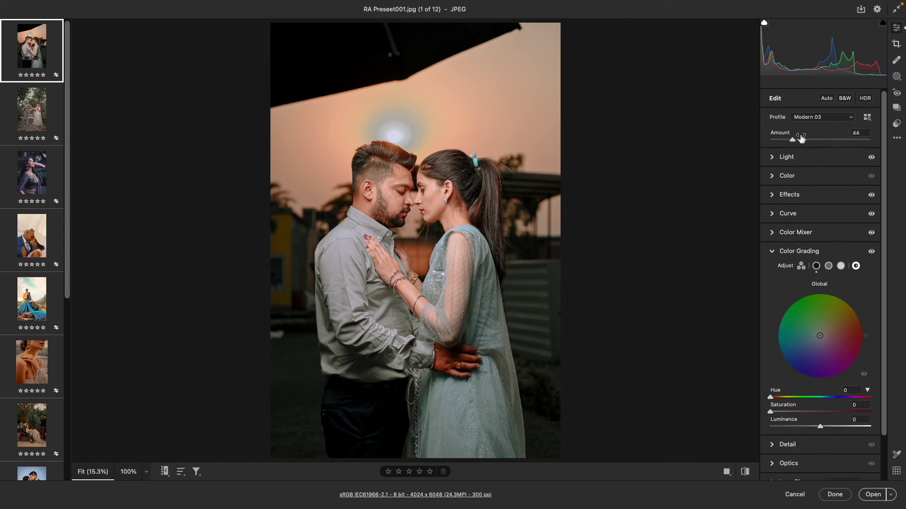
pyautogui.moveTo(820, 139); pyautogui.dragTo(808, 141)
pyautogui.click(786, 156)
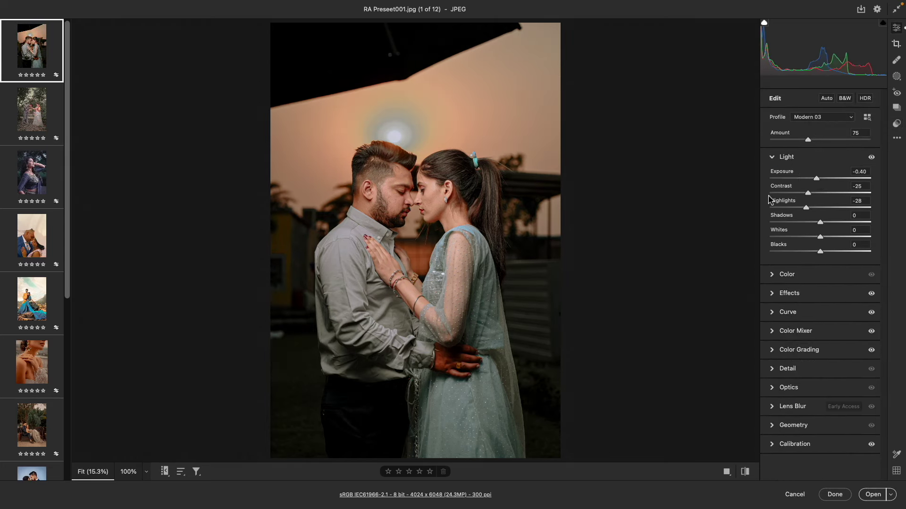
# In the Color Mixer, set Yellow Saturation to -8, adjust Blue, and set Aqua Saturation to +47 and Luminance to +27
pyautogui.click(796, 325)
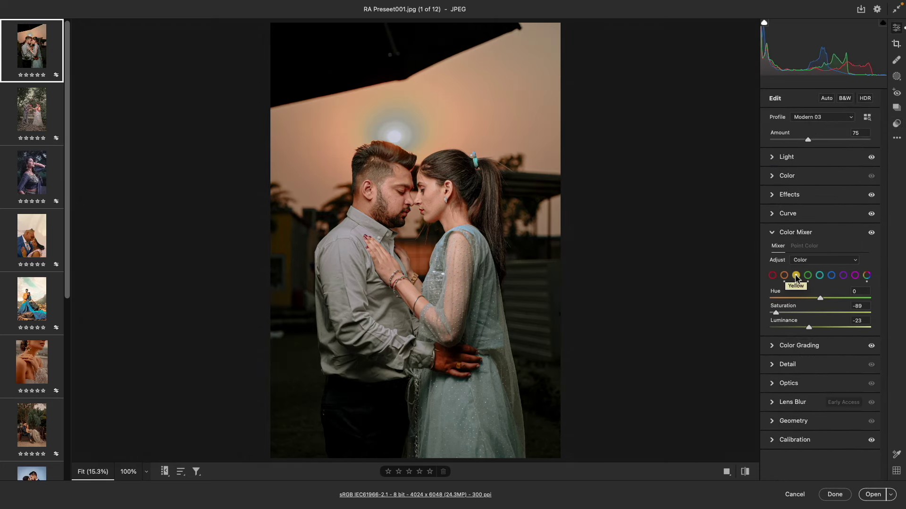
pyautogui.click(804, 313)
pyautogui.moveTo(805, 314)
pyautogui.mouseDown()
pyautogui.moveTo(823, 310)
pyautogui.moveTo(812, 314)
pyautogui.mouseUp()
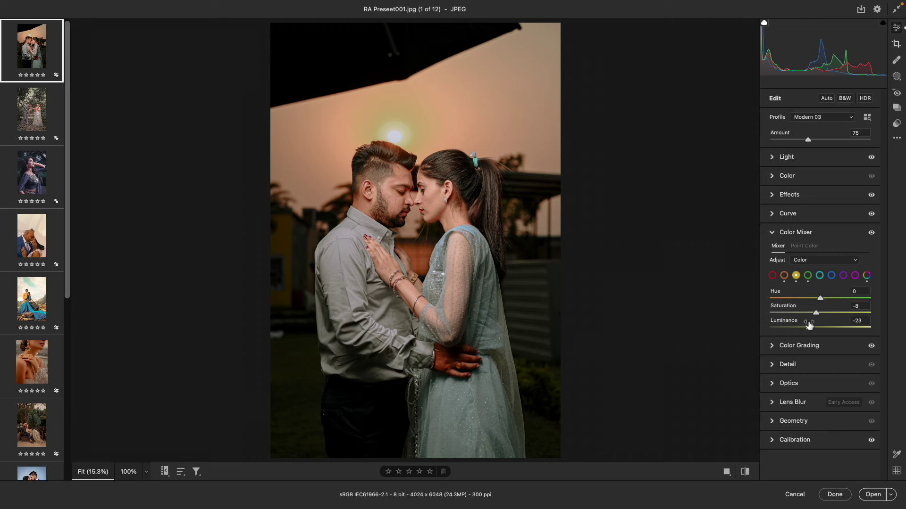
pyautogui.click(831, 276)
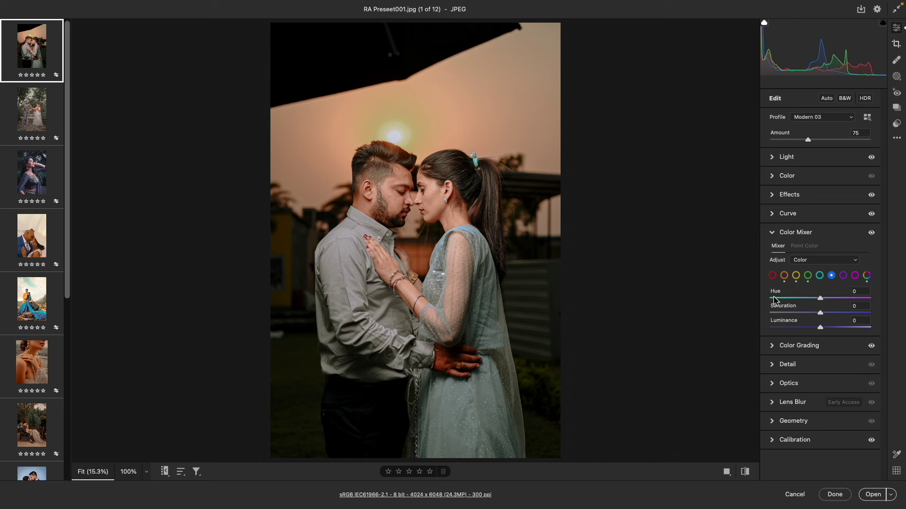
pyautogui.moveTo(839, 312)
pyautogui.mouseDown()
pyautogui.moveTo(847, 316)
pyautogui.moveTo(833, 327)
pyautogui.mouseUp()
pyautogui.click(820, 276)
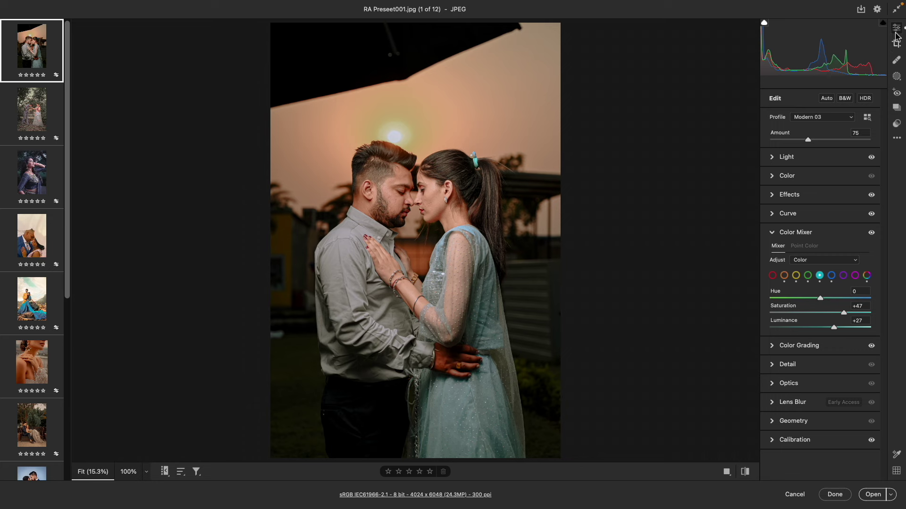
# Set the sunset couple photo's Exposure to -0.75 and compare the edit with the original
pyautogui.click(796, 159)
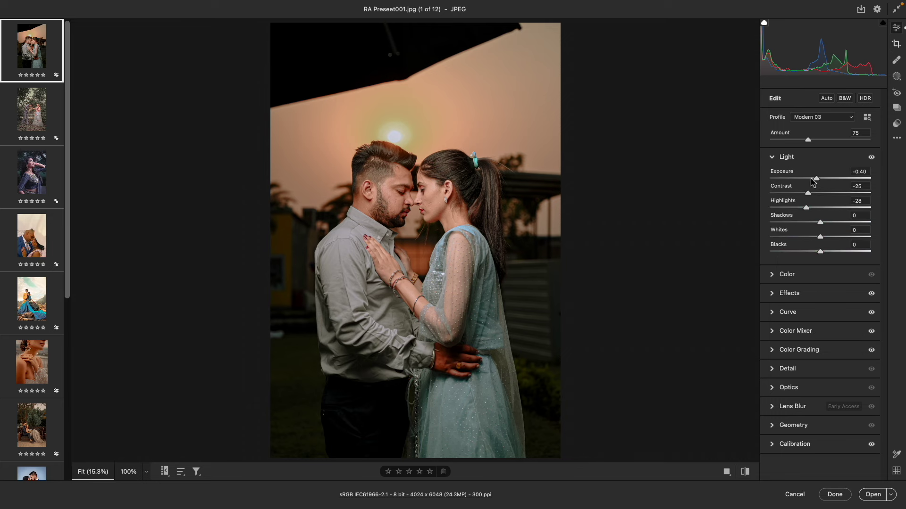
pyautogui.moveTo(812, 179); pyautogui.dragTo(813, 179)
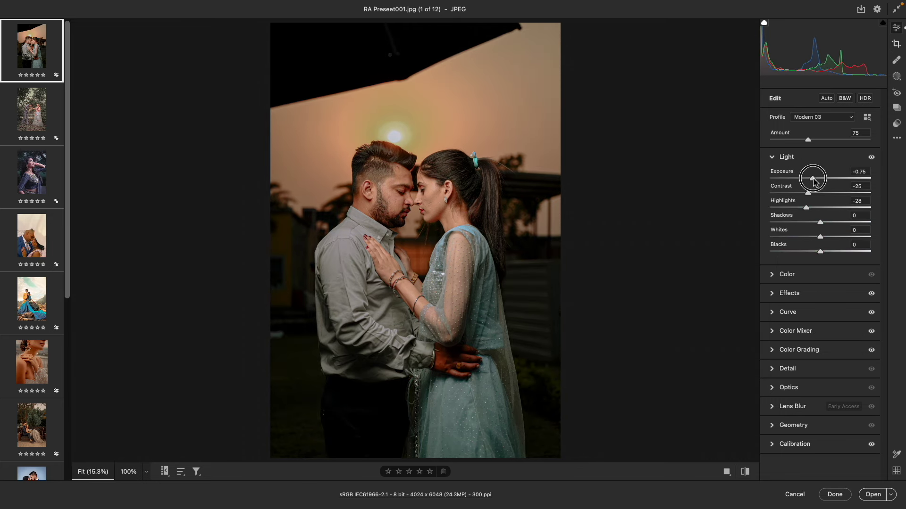
pyautogui.click(745, 471)
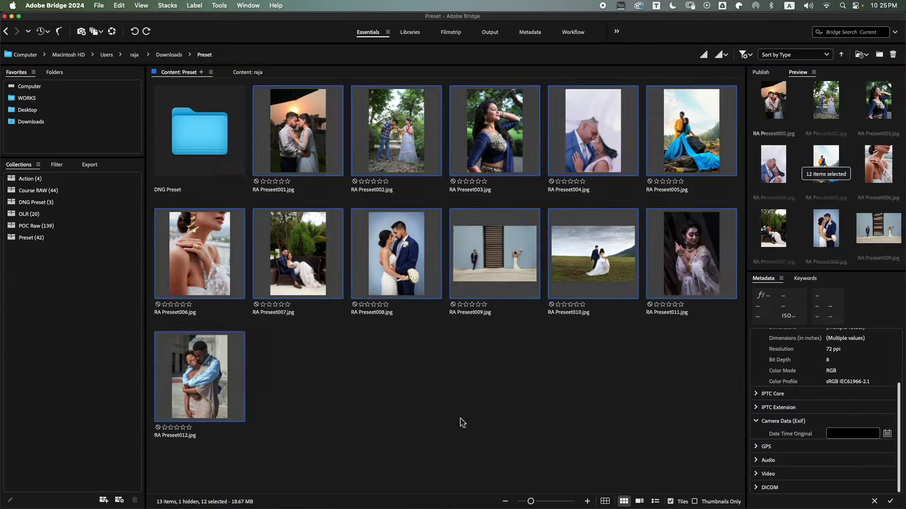
# Open all the DNG files from the DNG Preset folder in Camera Raw
pyautogui.press('super+shift+a')
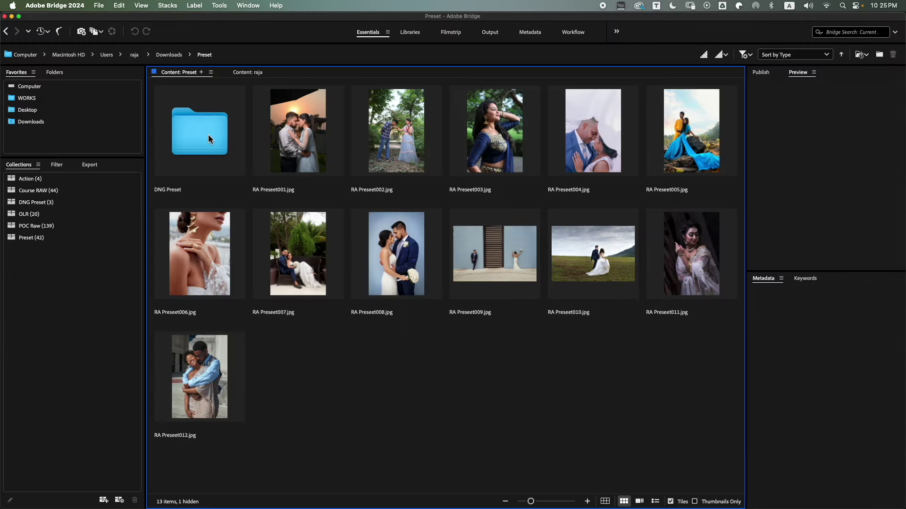
pyautogui.doubleClick(208, 133)
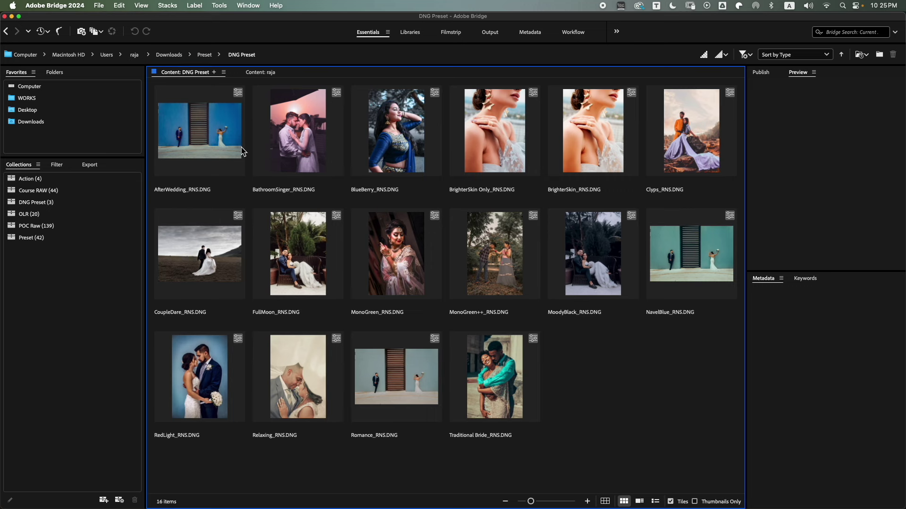
pyautogui.press('super+a')
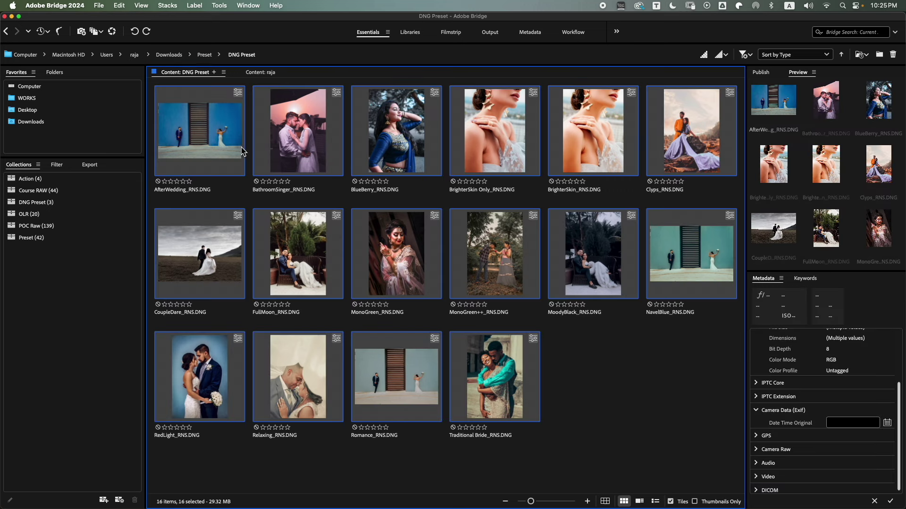
pyautogui.rightClick(289, 133)
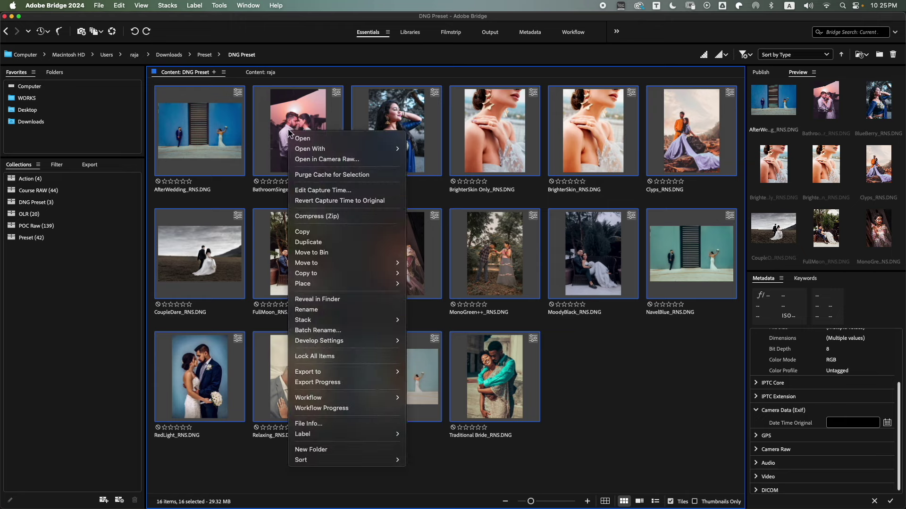
pyautogui.click(302, 160)
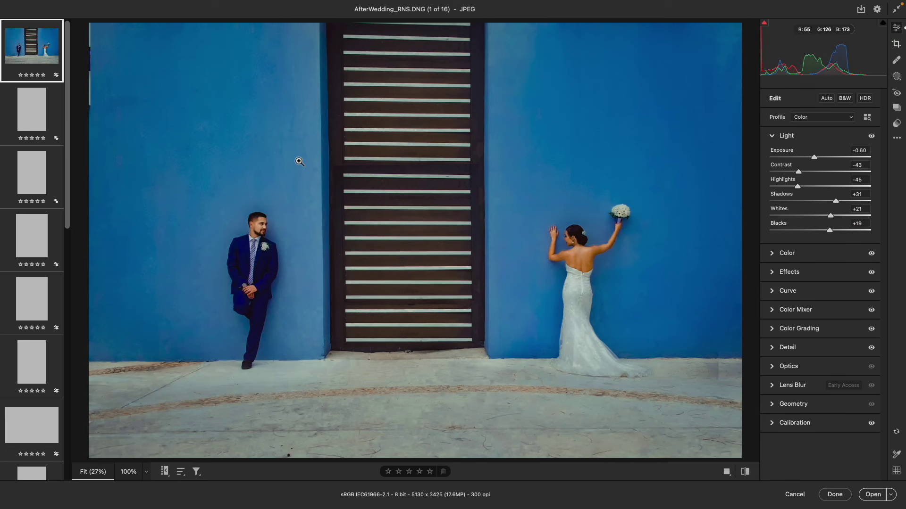
# View the first DNG photos up to BlueBerry_RNS.DNG, review the options for creating a preset from it, and cancel without saving
pyautogui.moveTo(36, 60)
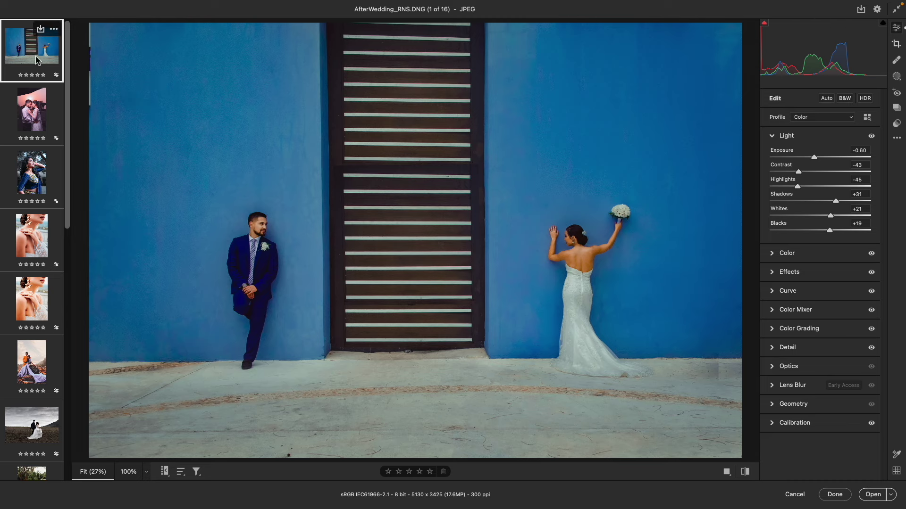
pyautogui.click(33, 111)
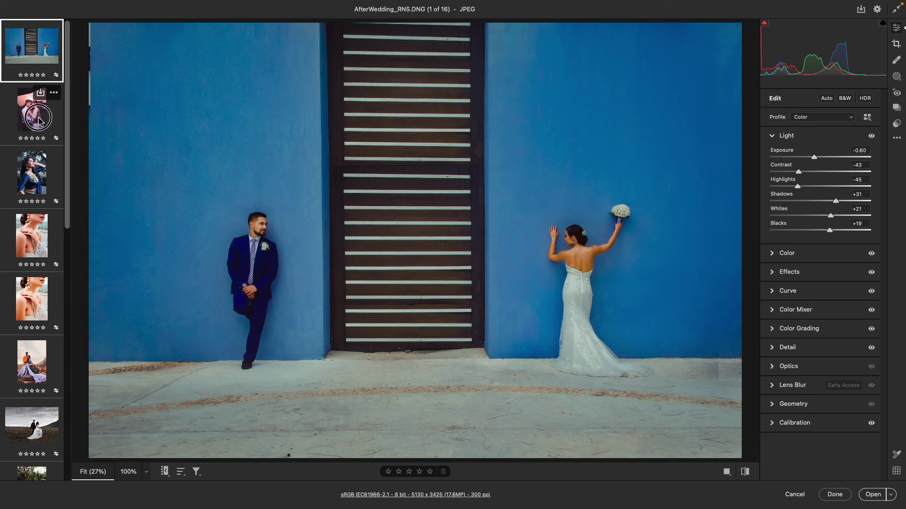
pyautogui.click(37, 186)
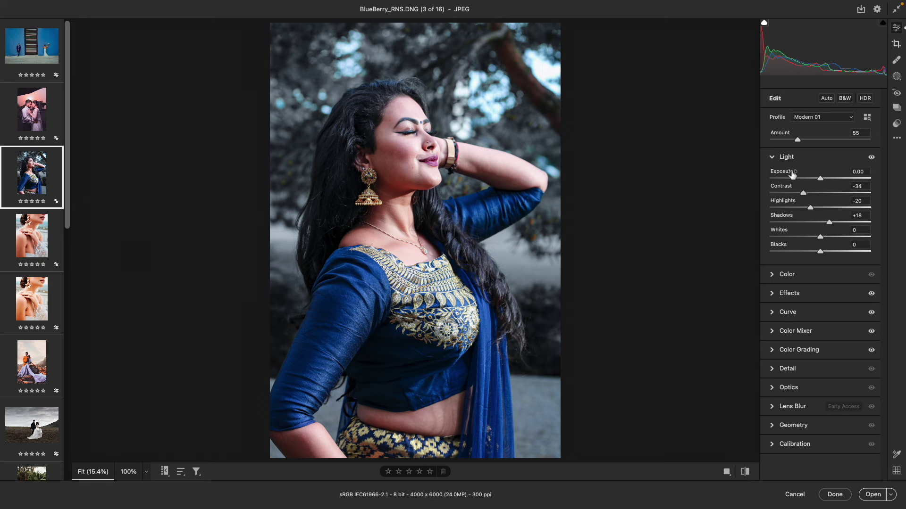
pyautogui.click(896, 140)
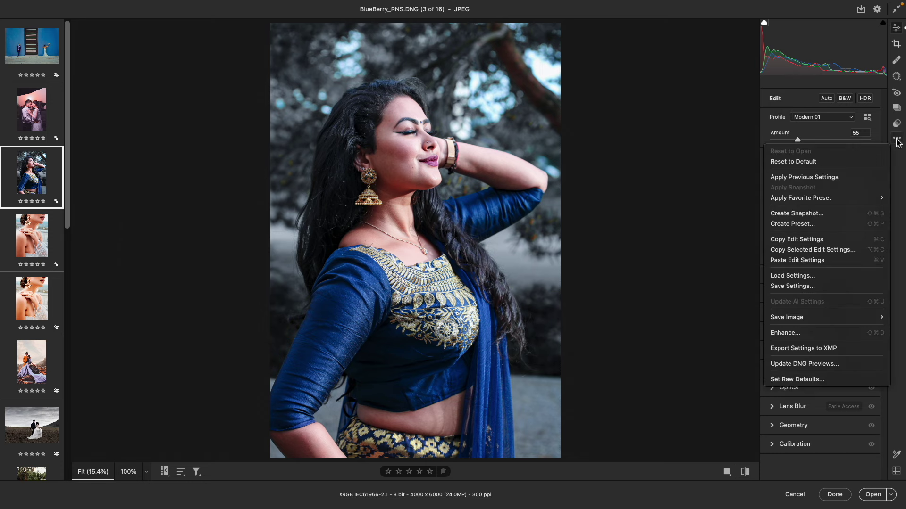
pyautogui.click(828, 224)
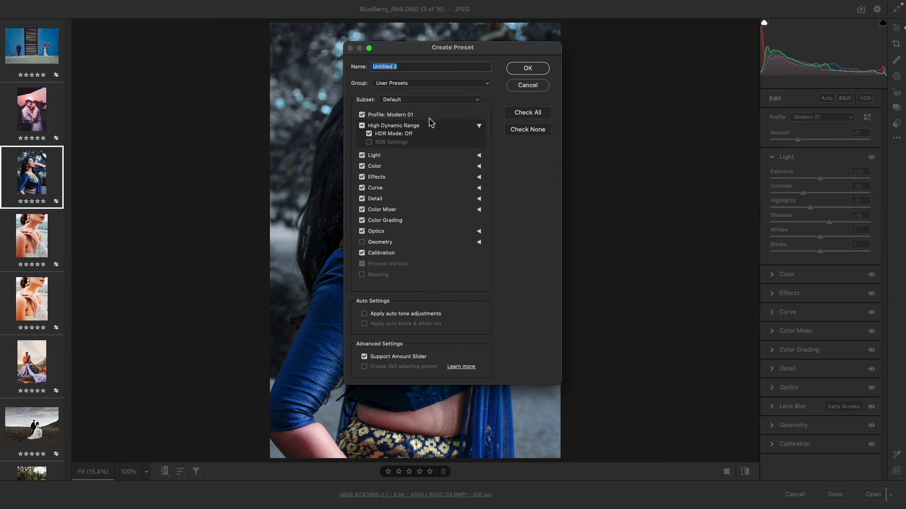
pyautogui.click(527, 85)
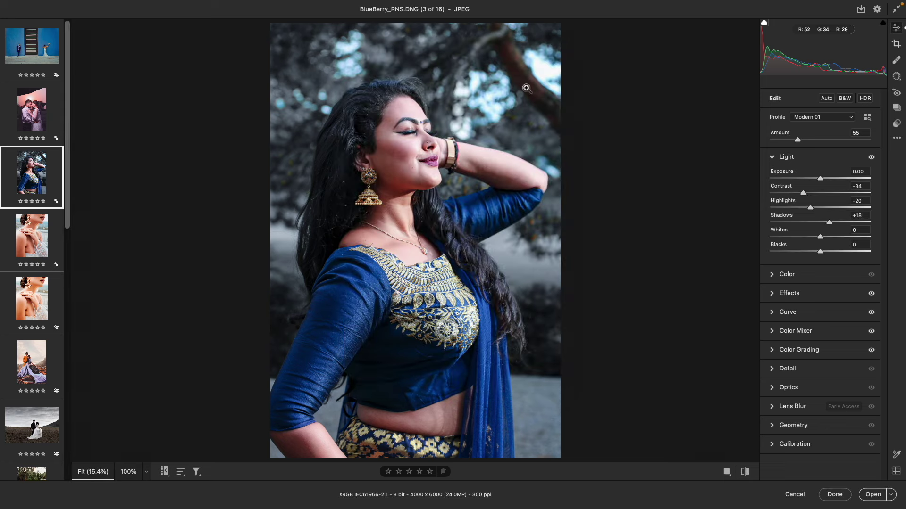
# View the DNG photos through Clyps_RNS.DNG, review its save options including the .DNG file extension, and cancel without saving
pyautogui.click(40, 241)
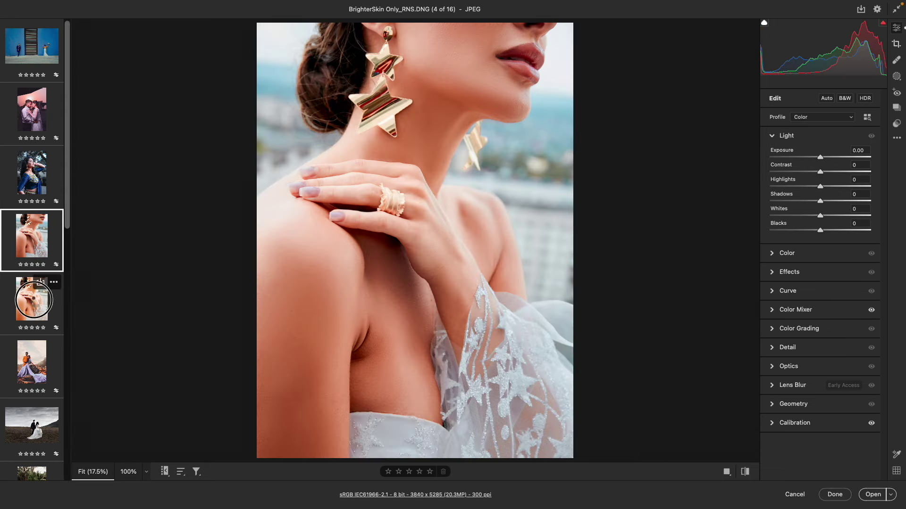
pyautogui.click(35, 303)
pyautogui.click(24, 370)
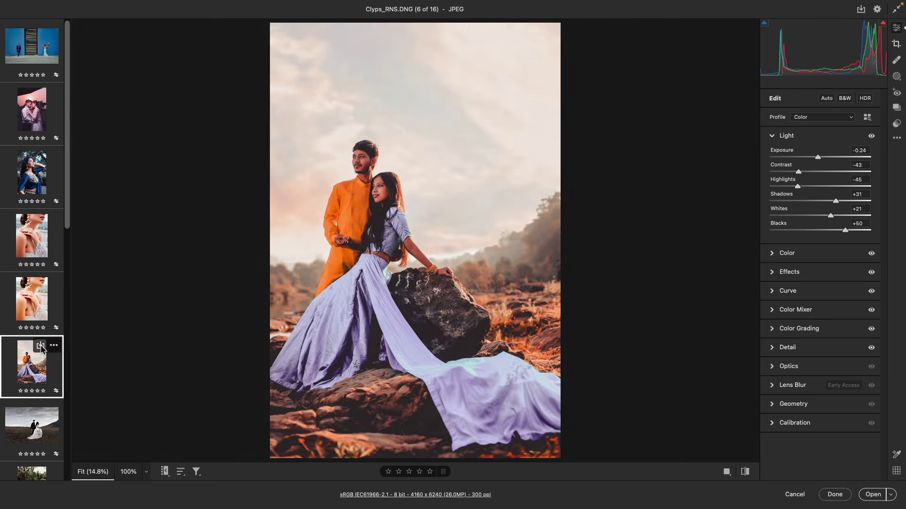
pyautogui.click(41, 347)
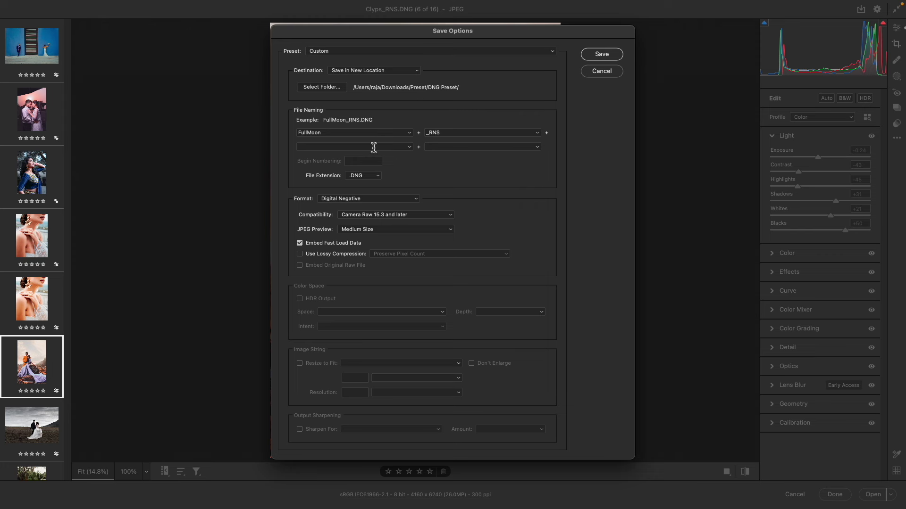
pyautogui.click(370, 178)
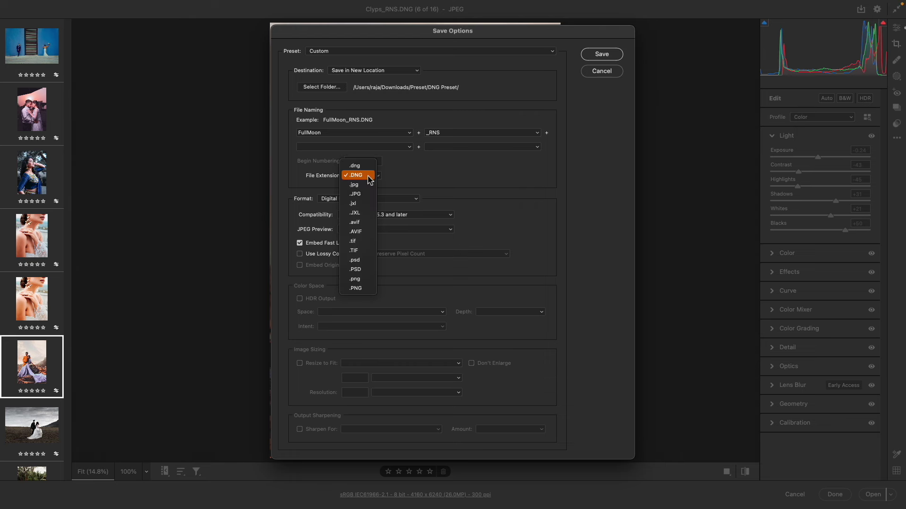
pyautogui.click(369, 178)
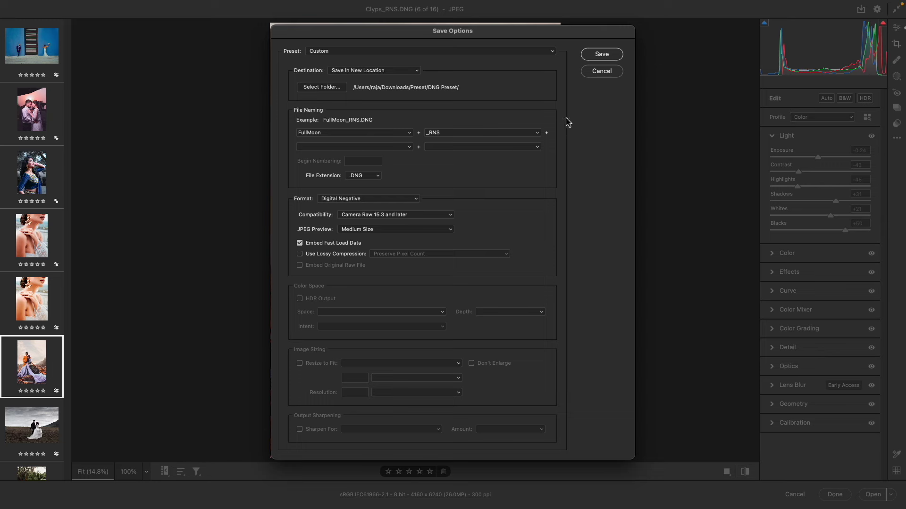
pyautogui.click(599, 72)
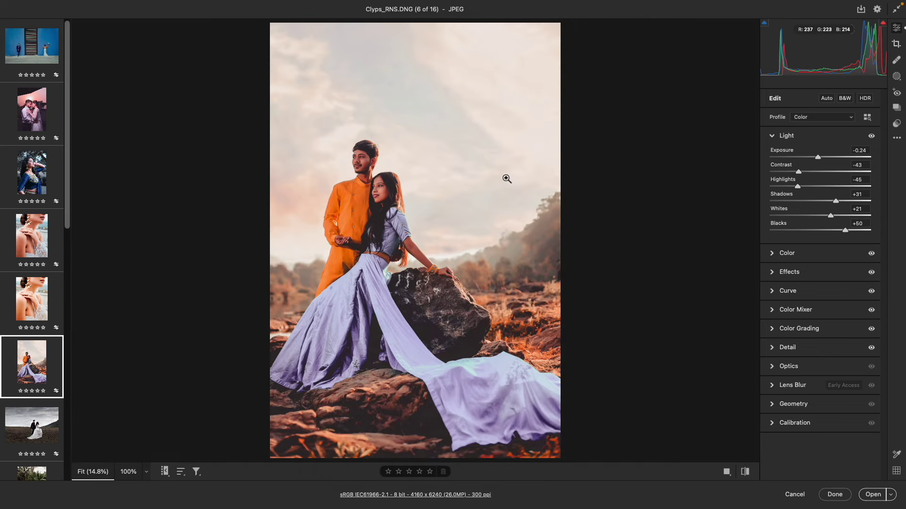
# Examine the RNS HoneyMoon preset group by collapsing and expanding its list
pyautogui.click(897, 124)
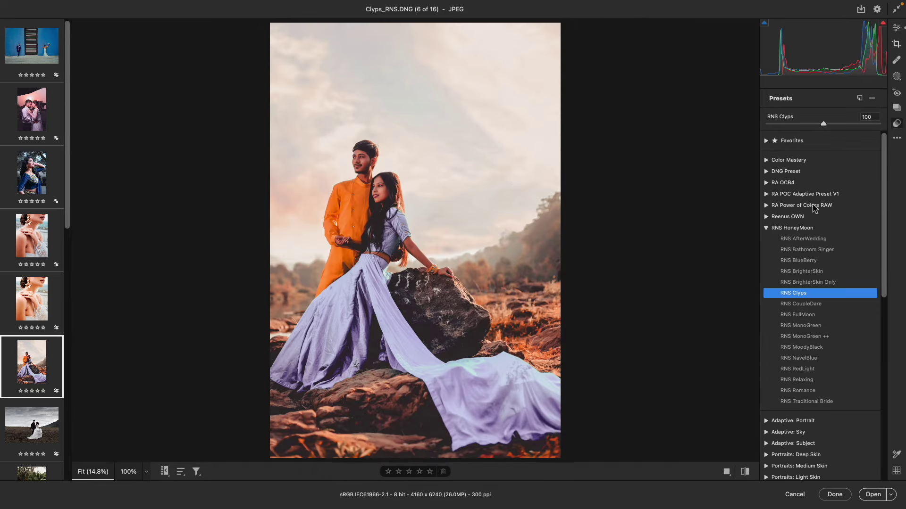
pyautogui.click(811, 228)
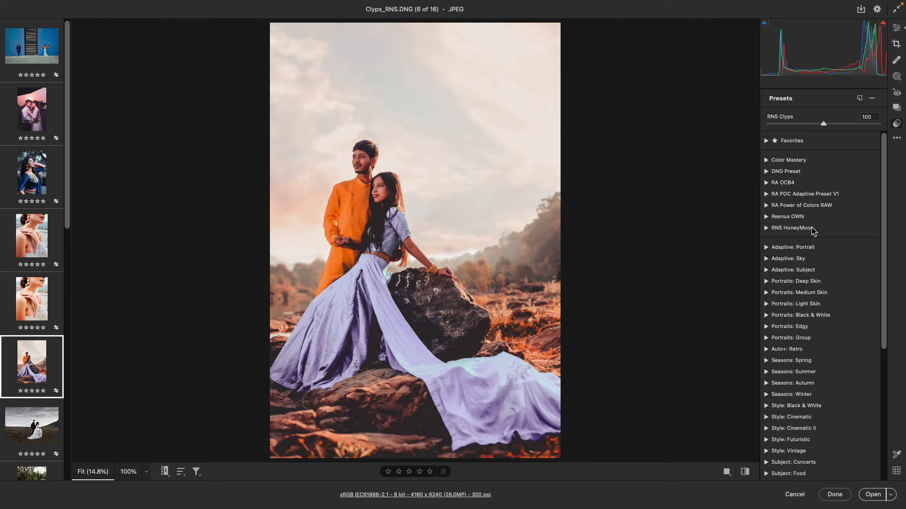
pyautogui.click(811, 228)
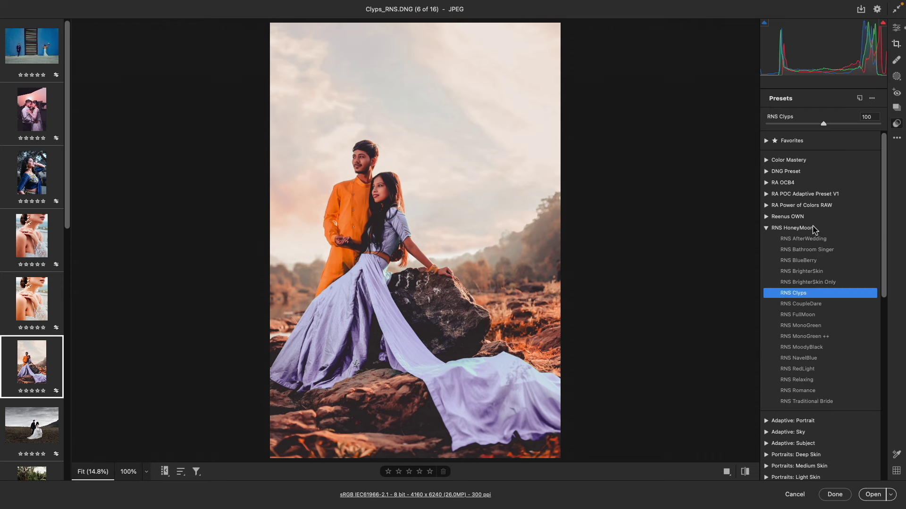